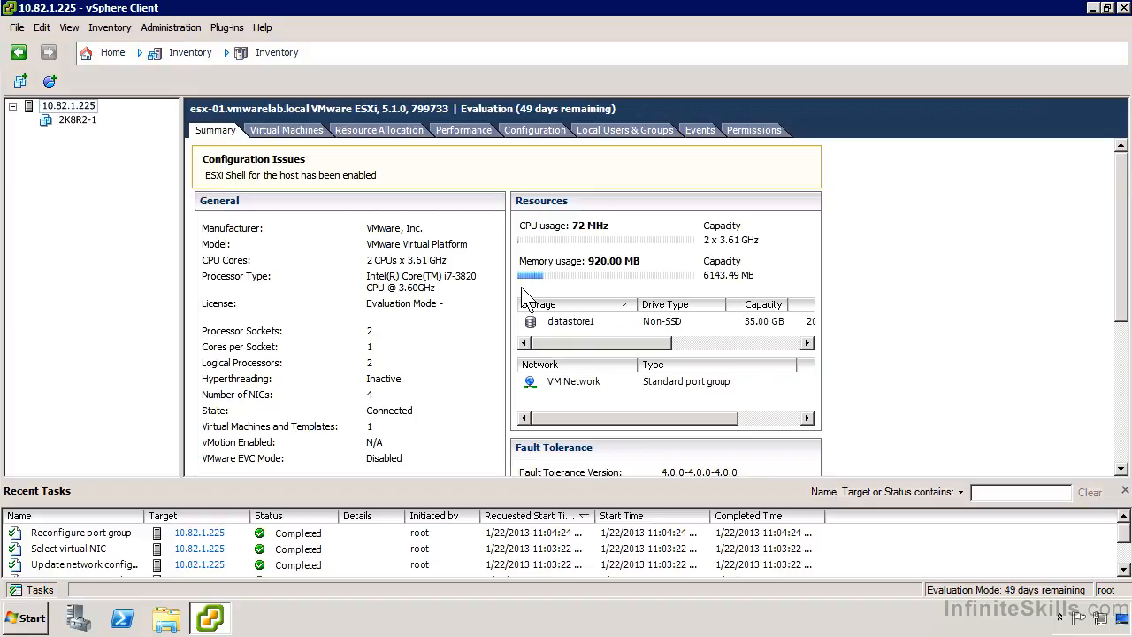
# - Start a new virtual machine on the ESXi host with the Typical configuration, named W2K8R2-2 and stored on datastore1
pyautogui.rightClick(85, 109)
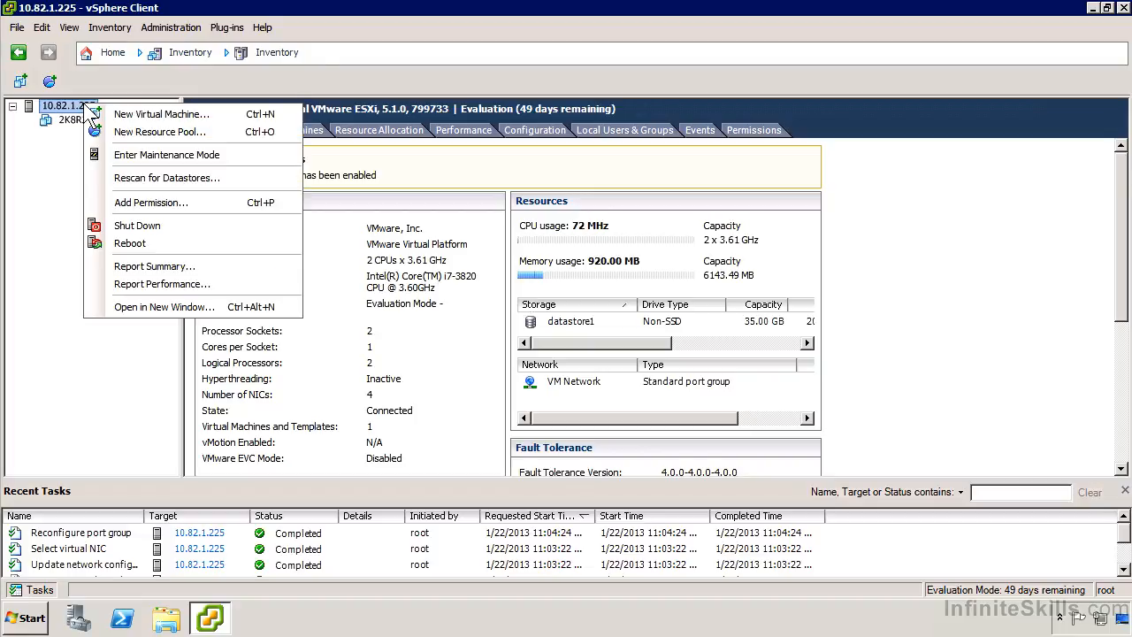
pyautogui.click(202, 118)
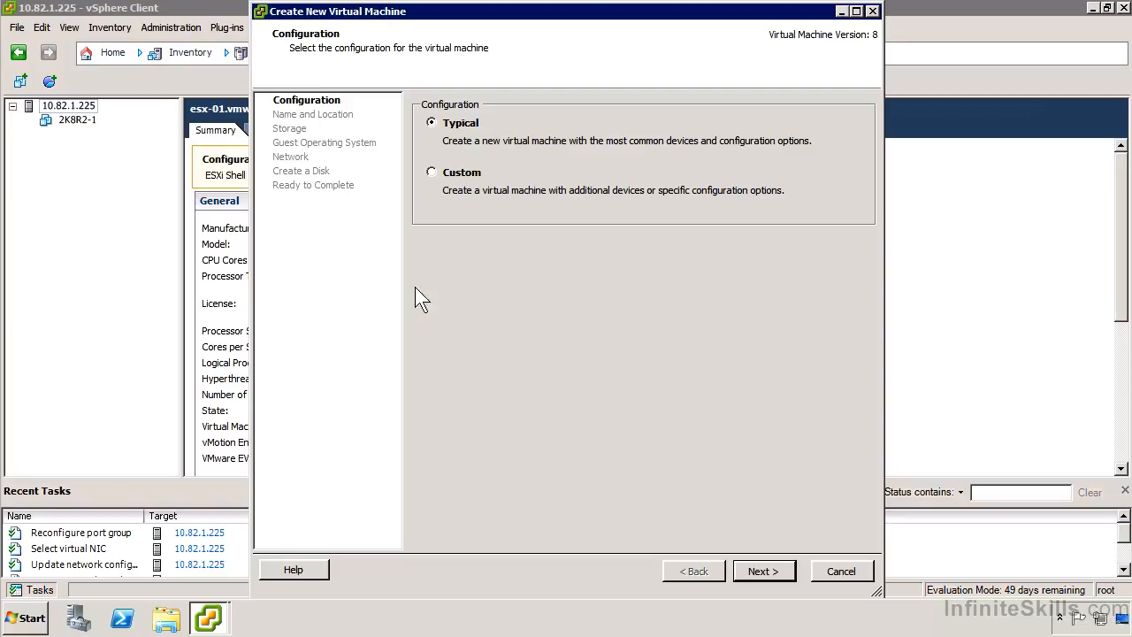
pyautogui.click(761, 571)
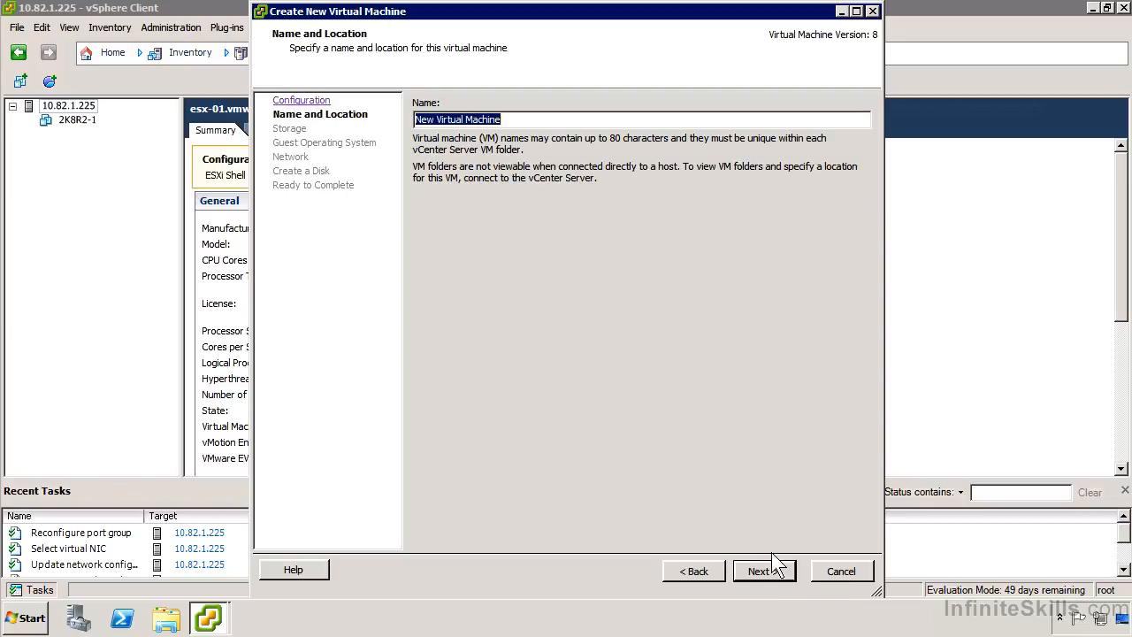
pyautogui.write('W2')
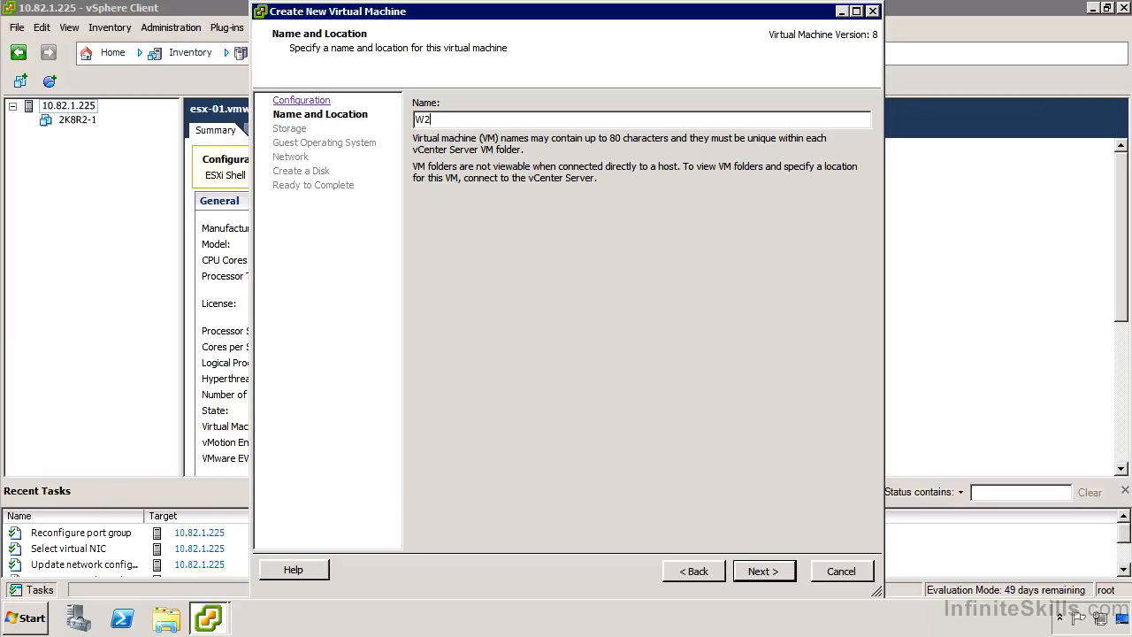
pyautogui.write('K8R2-2')
pyautogui.click(764, 571)
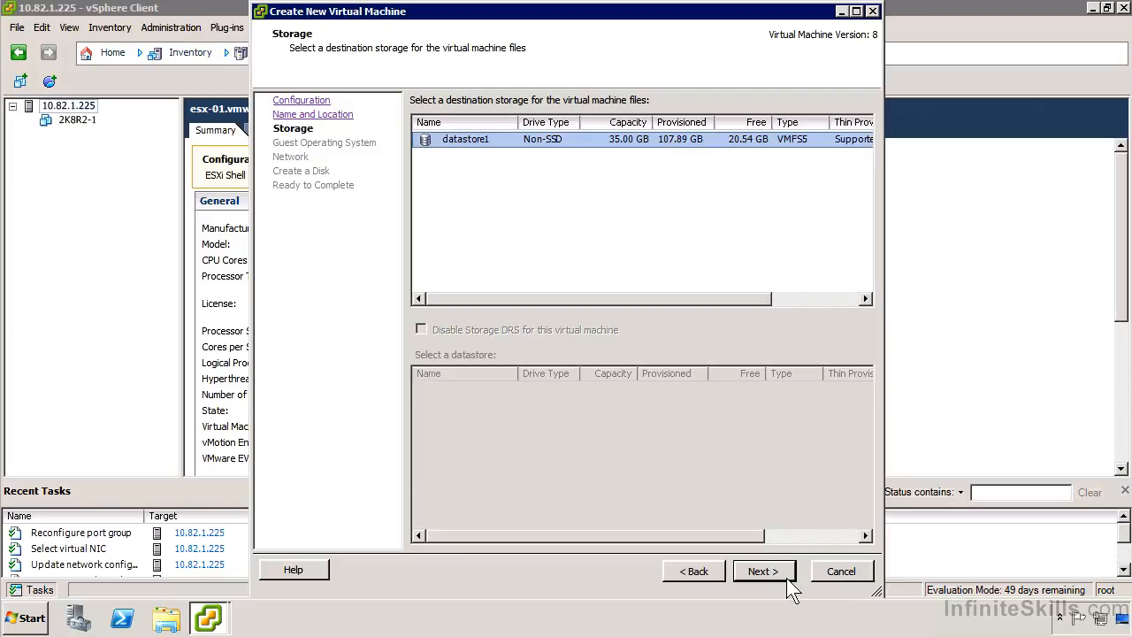
pyautogui.click(786, 577)
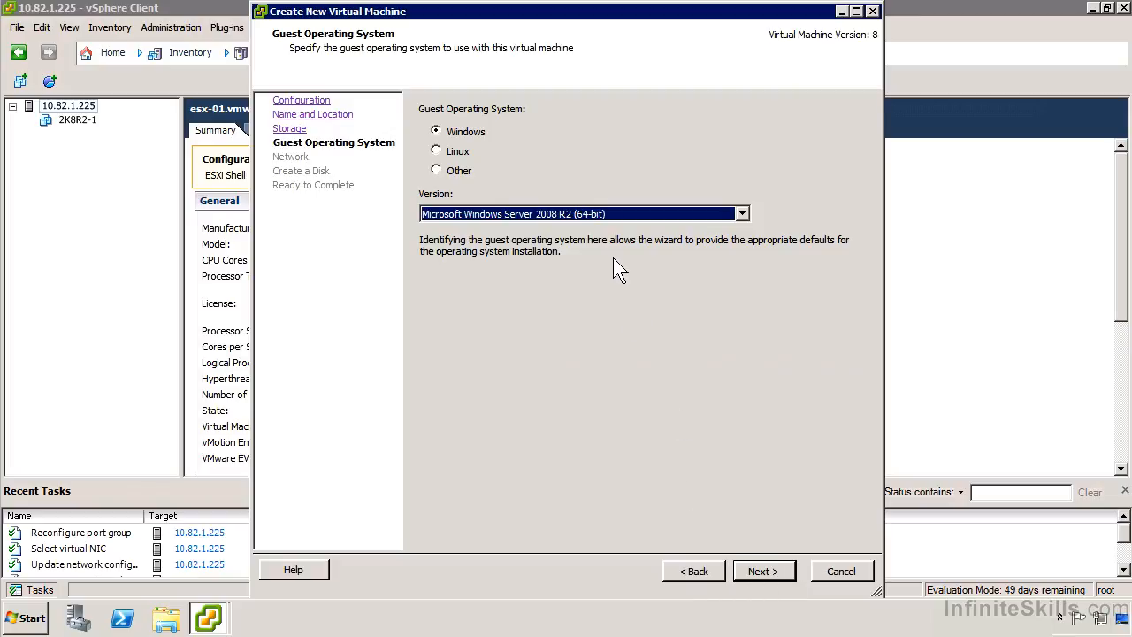
# - Review the guest operating system versions offered for Windows, Linux and Other
pyautogui.click(632, 216)
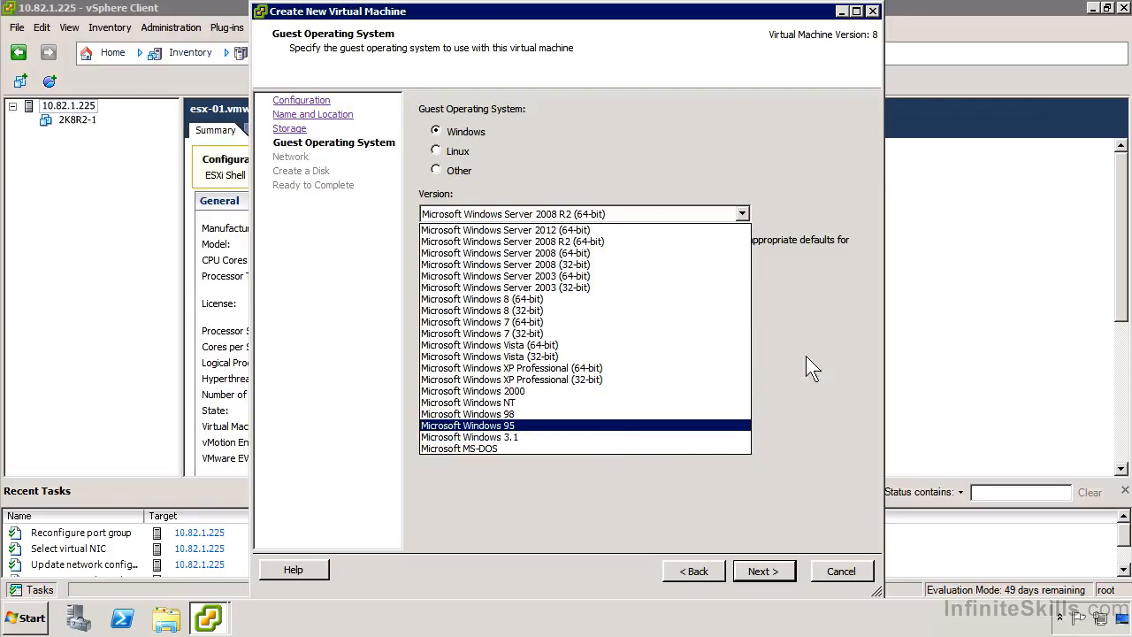
pyautogui.click(769, 284)
pyautogui.click(469, 152)
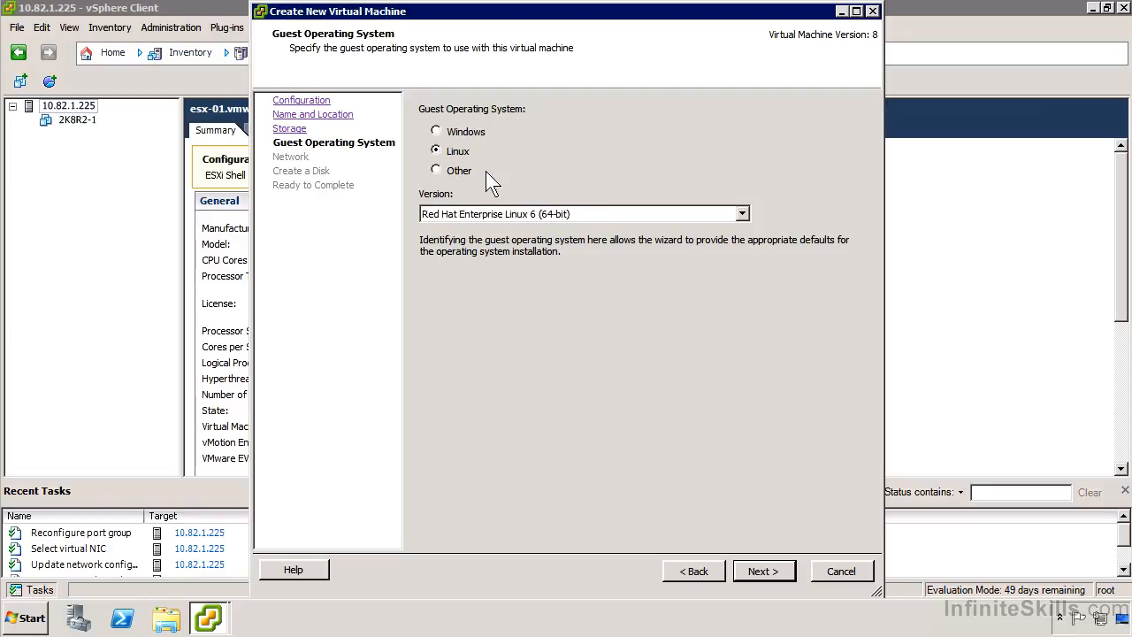
pyautogui.click(571, 218)
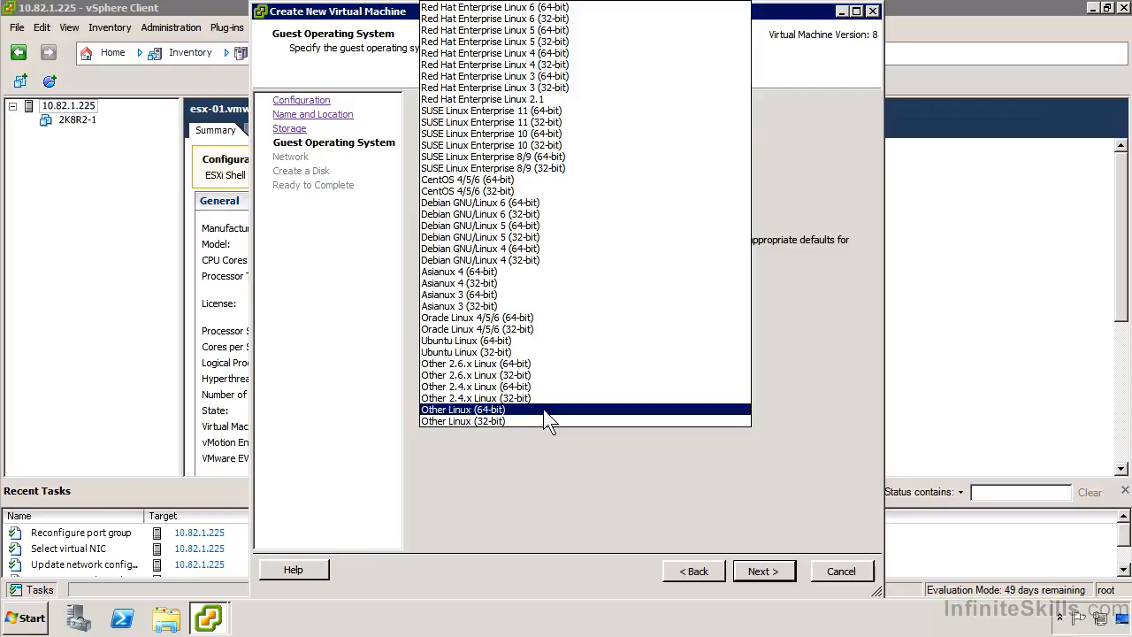
pyautogui.click(539, 493)
pyautogui.click(454, 169)
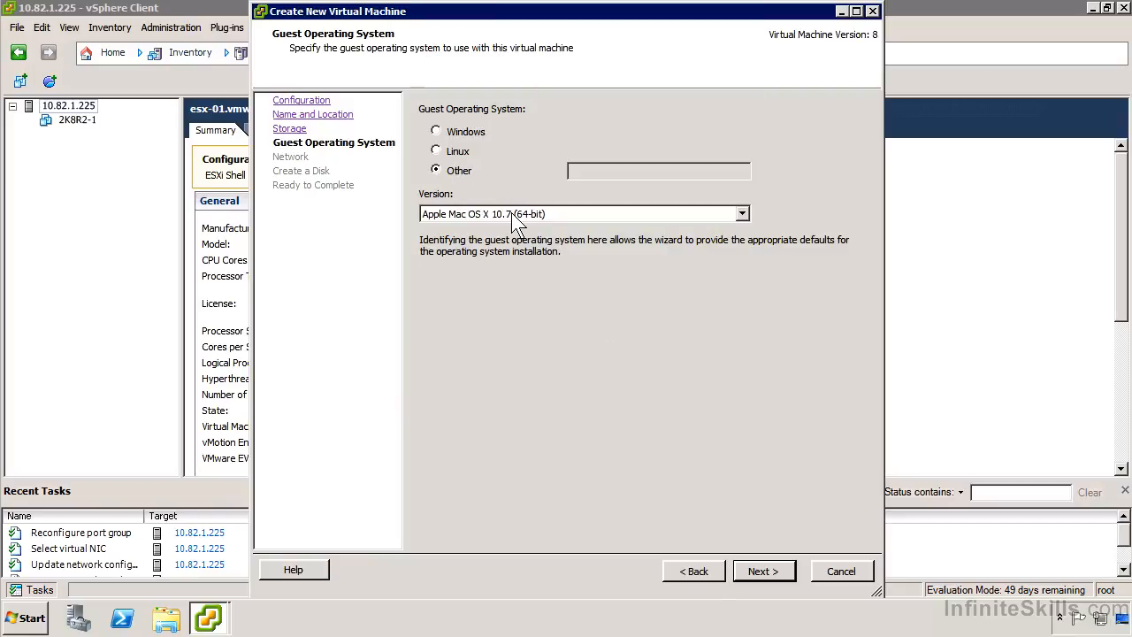
pyautogui.click(518, 216)
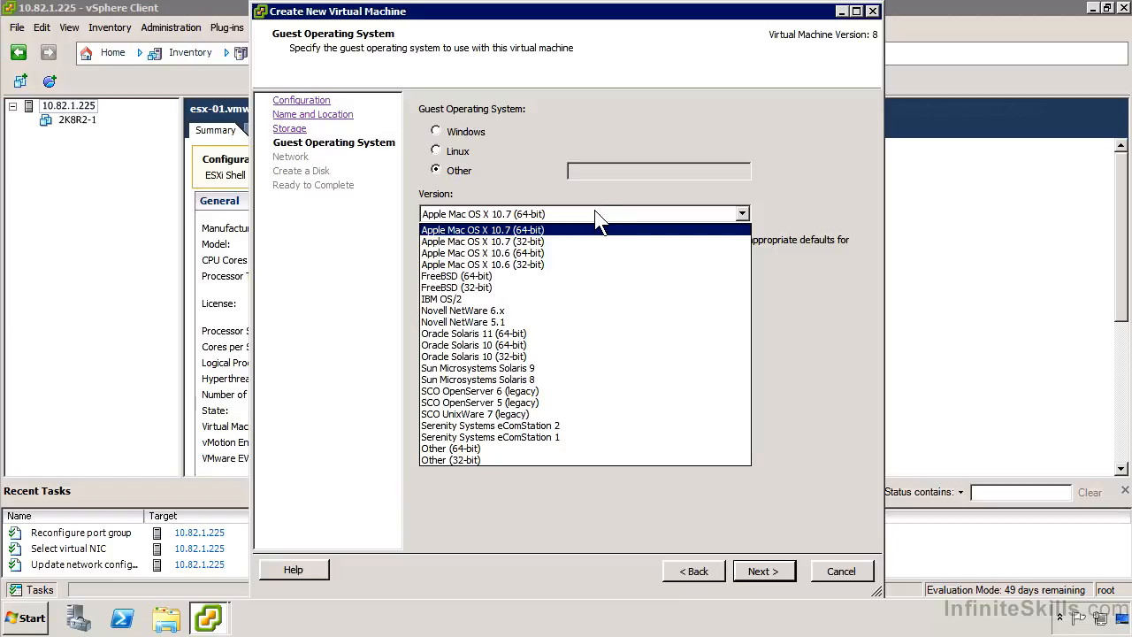
pyautogui.click(598, 220)
# - Choose Windows as the guest operating system with version Microsoft Windows Server 2008 R2 (64-bit)
pyautogui.click(455, 130)
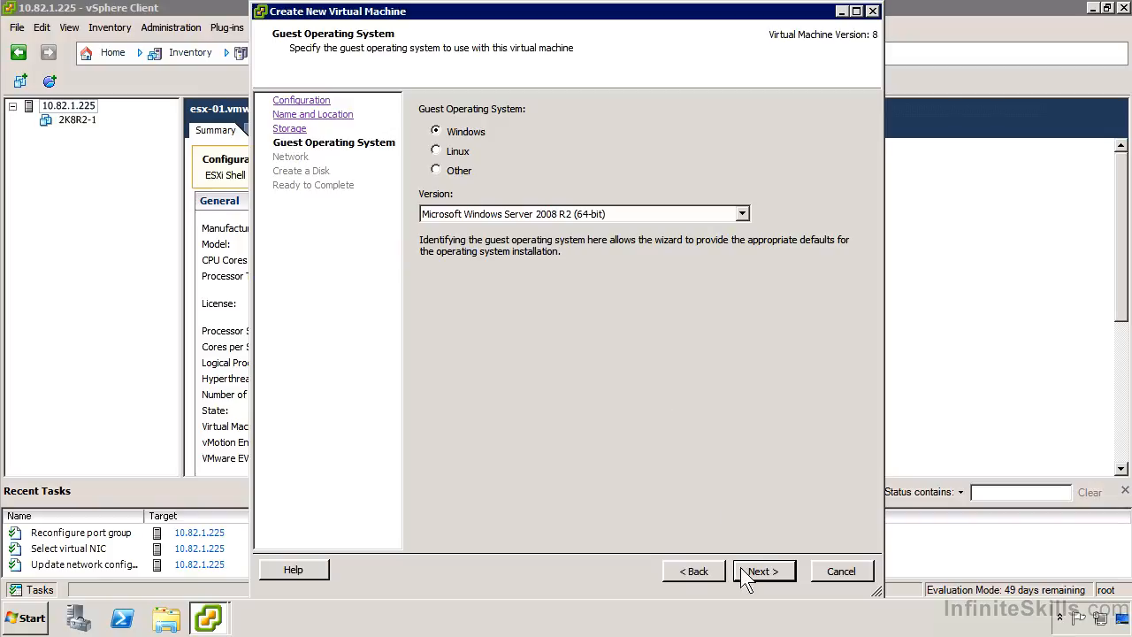
pyautogui.click(762, 573)
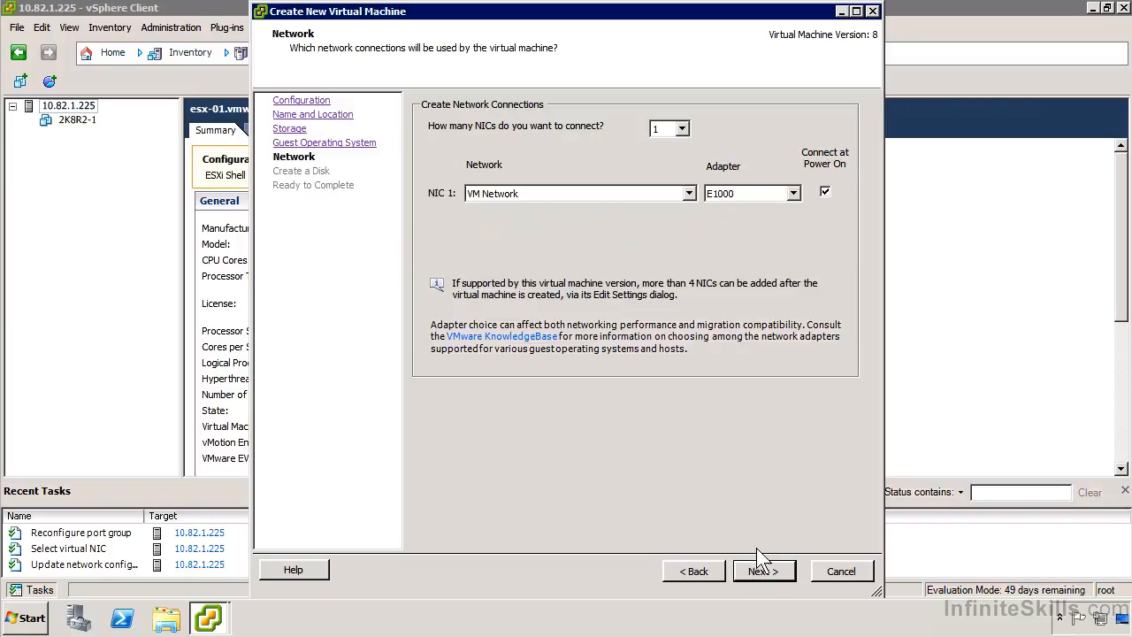
# - Try two NICs and check the network choices for each, and set the number of NICs back to 1
pyautogui.click(682, 129)
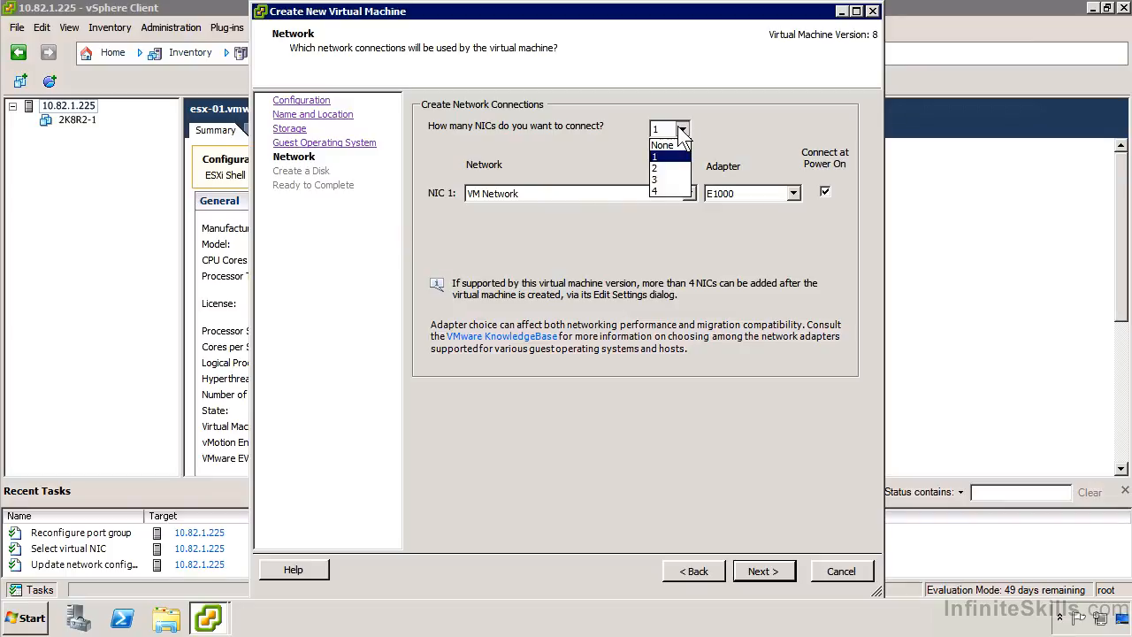
pyautogui.click(663, 168)
pyautogui.click(509, 196)
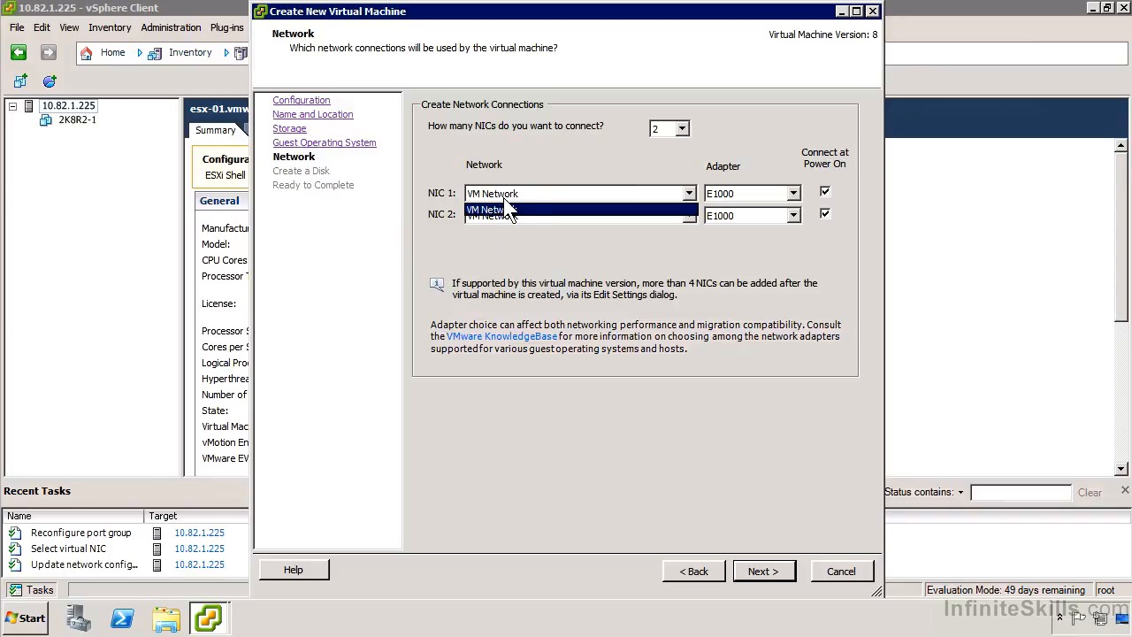
pyautogui.click(529, 196)
pyautogui.click(530, 215)
pyautogui.click(530, 216)
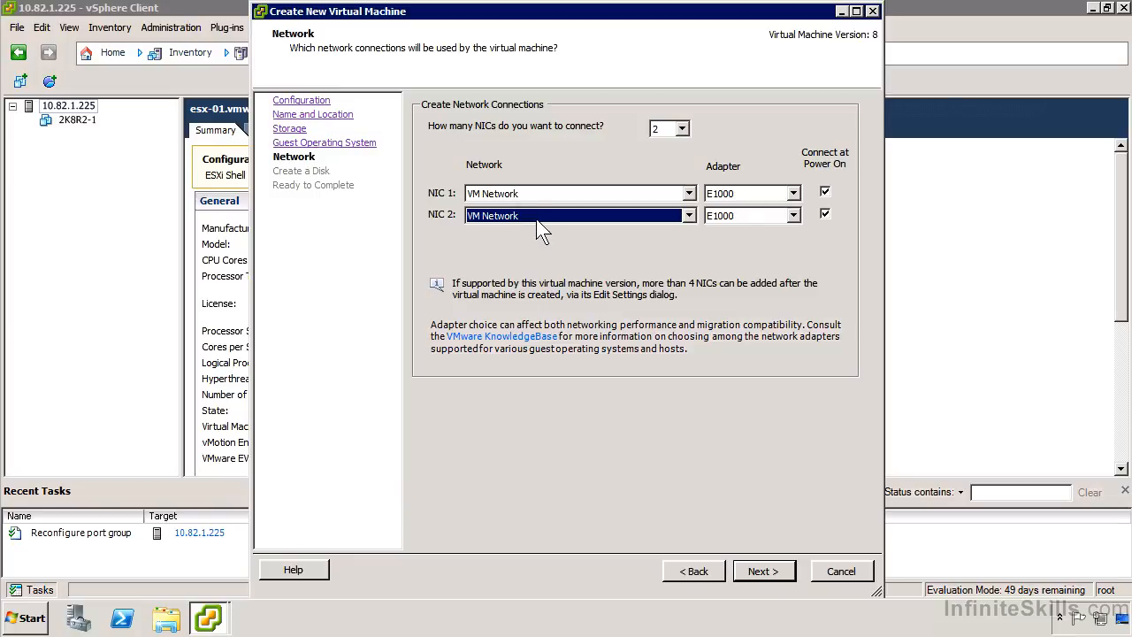
pyautogui.click(485, 218)
pyautogui.click(486, 232)
pyautogui.click(682, 128)
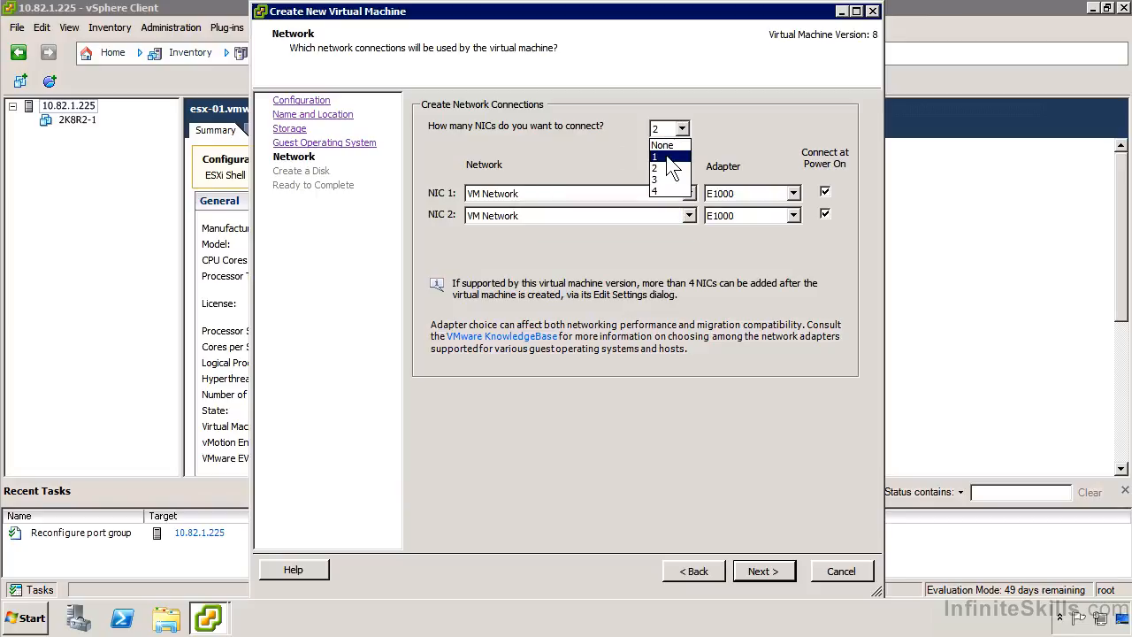
pyautogui.click(663, 156)
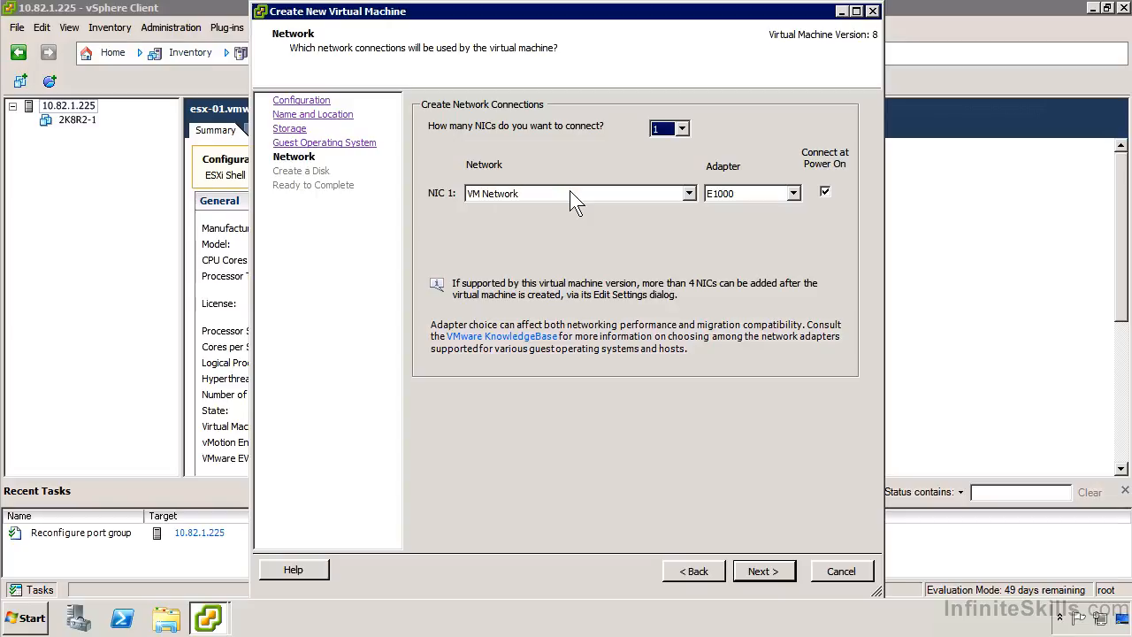
# - Review the adapter types for NIC 1 and keep E1000 on VM Network
pyautogui.click(746, 193)
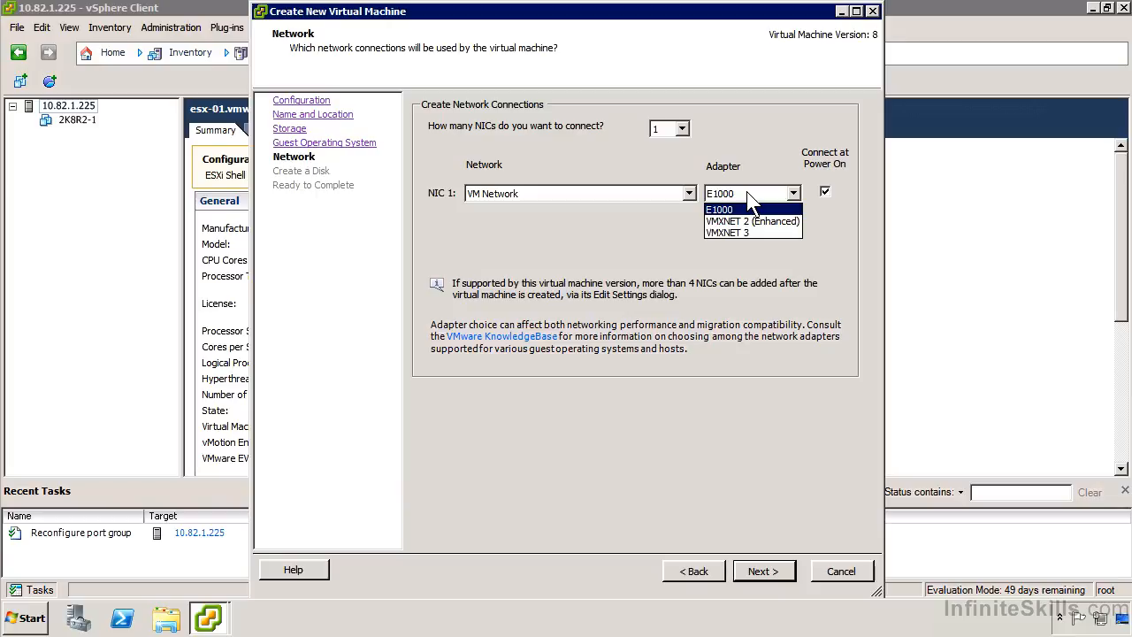
pyautogui.click(722, 198)
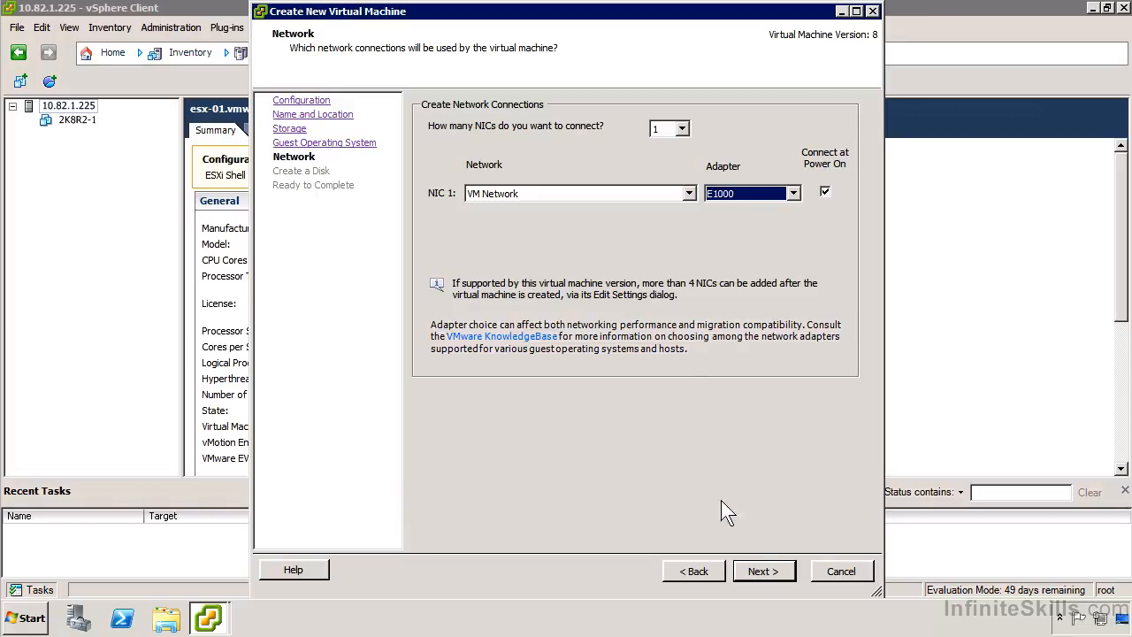
pyautogui.click(766, 571)
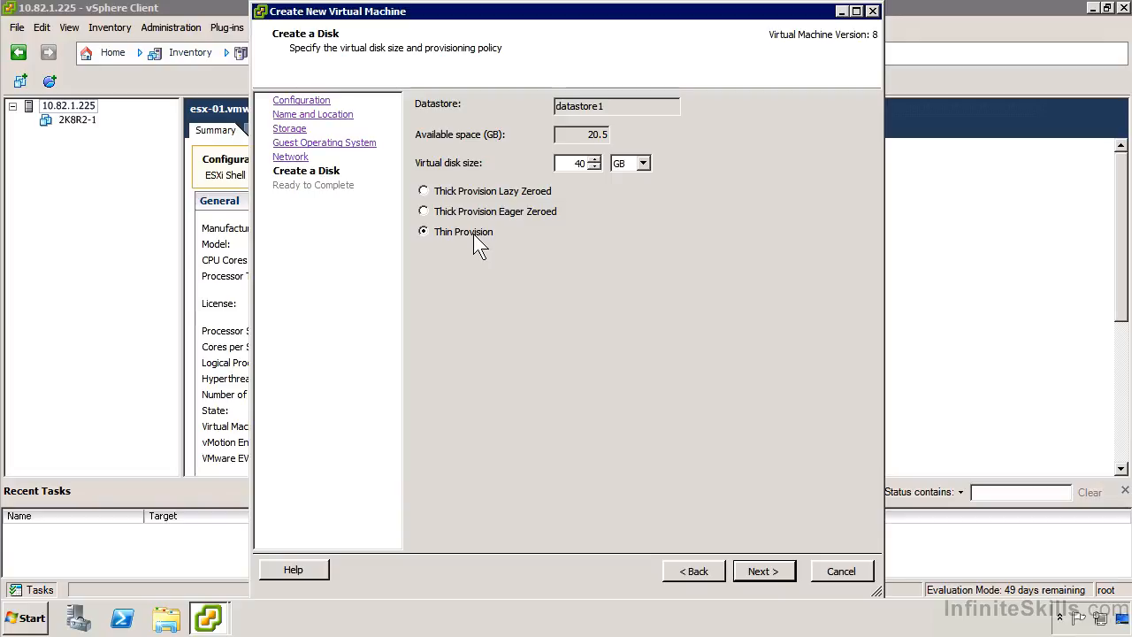
# - Accept a 40 GB Thin Provision virtual disk despite the limited datastore space and finish creating the virtual machine
pyautogui.press('Return')
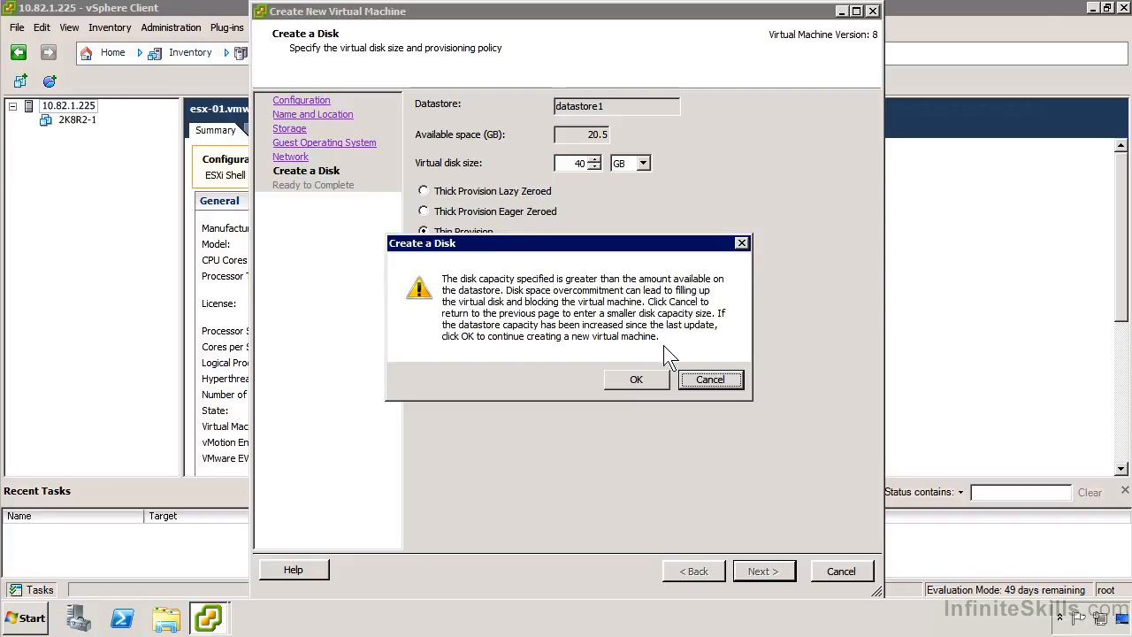
pyautogui.click(626, 382)
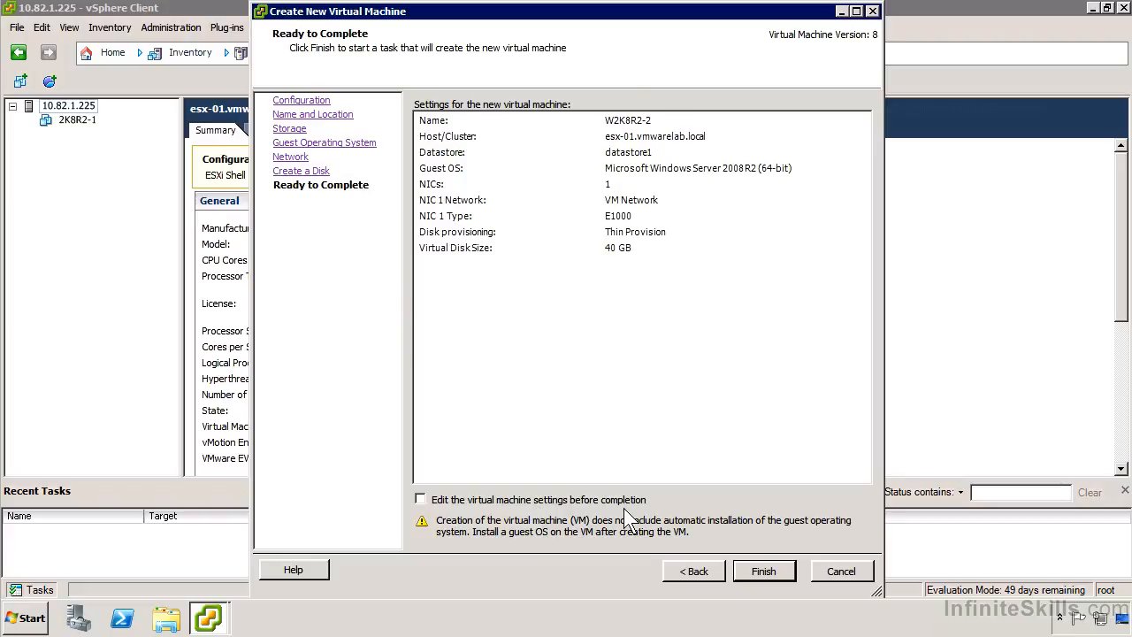
pyautogui.click(756, 569)
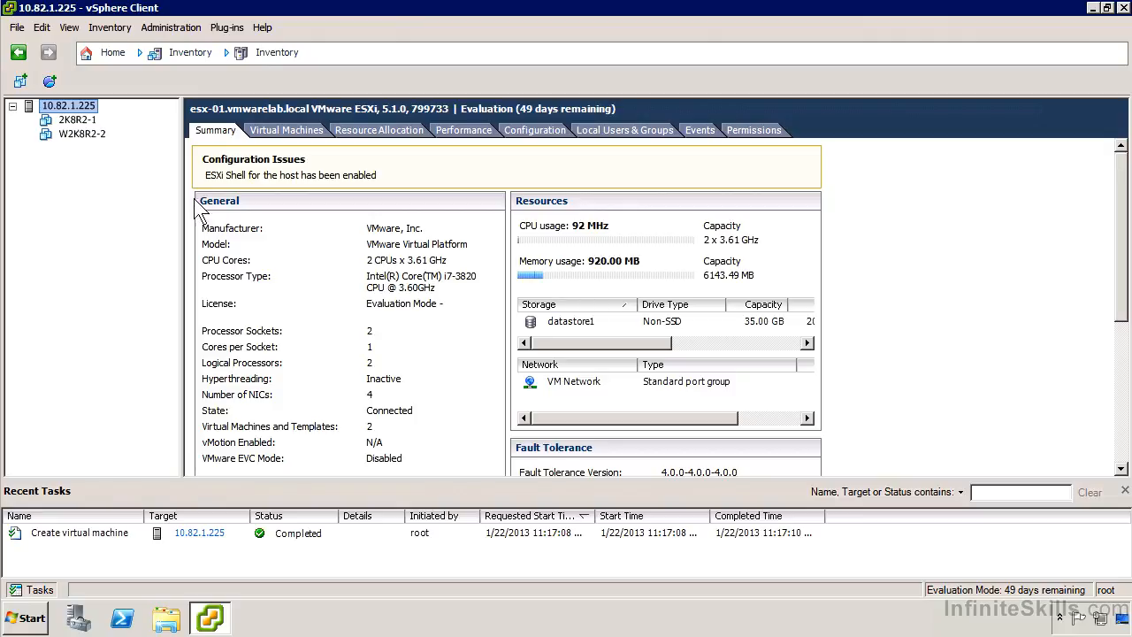
# - Power on the W2K8R2-2 virtual machine
pyautogui.rightClick(76, 136)
pyautogui.moveTo(155, 144)
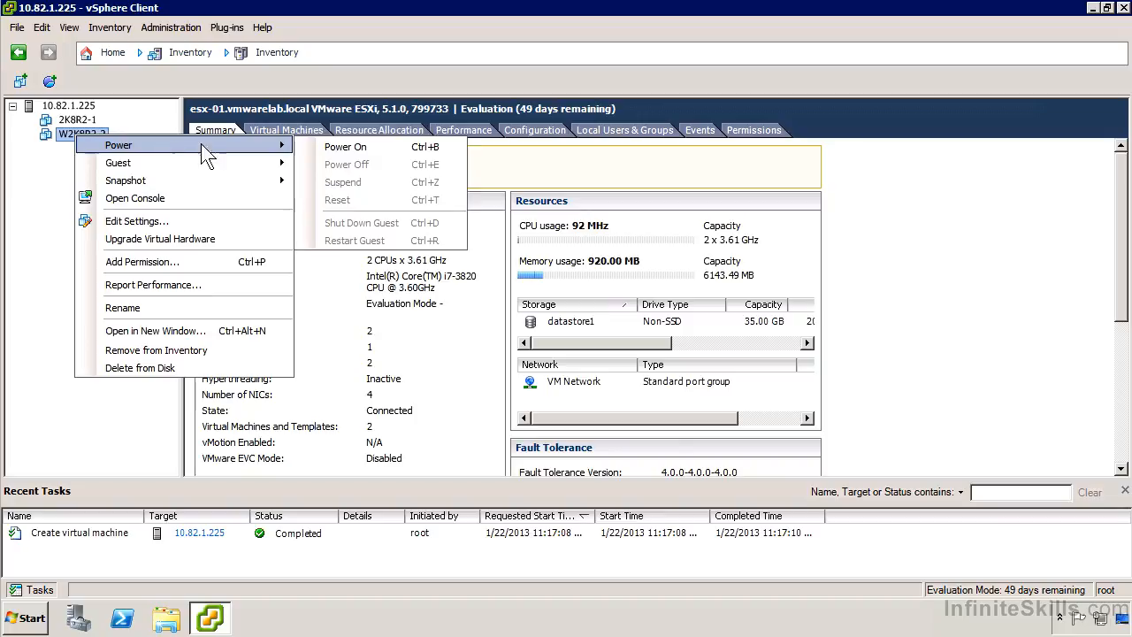
pyautogui.click(345, 147)
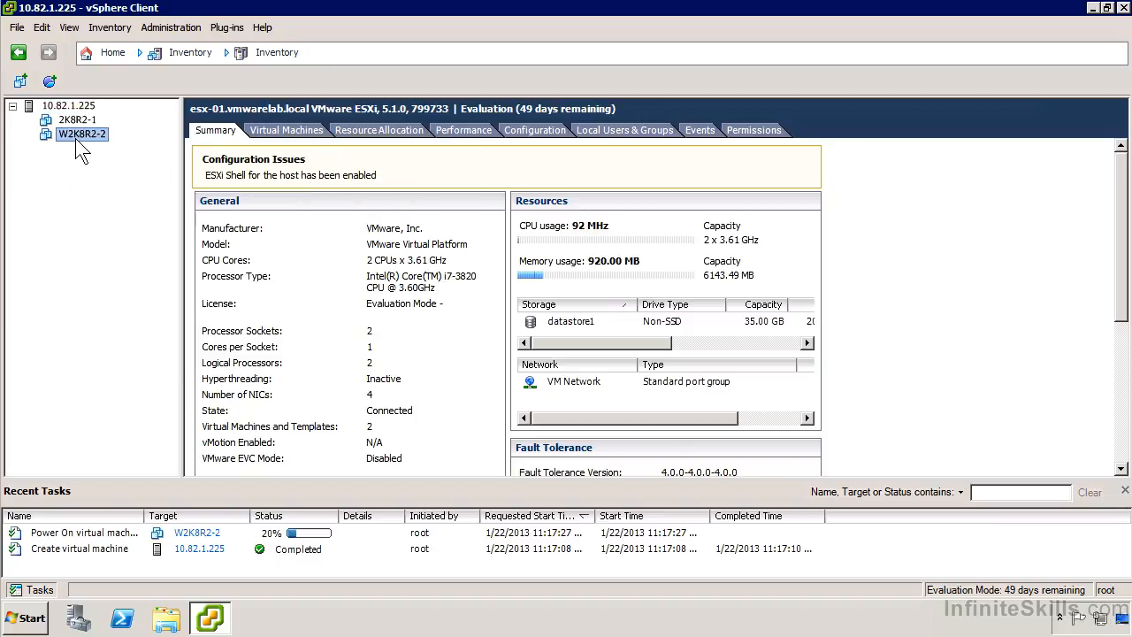
# - Open the console of W2K8R2-2, cancel its network boot and release the cursor from the guest
pyautogui.rightClick(76, 137)
pyautogui.click(141, 203)
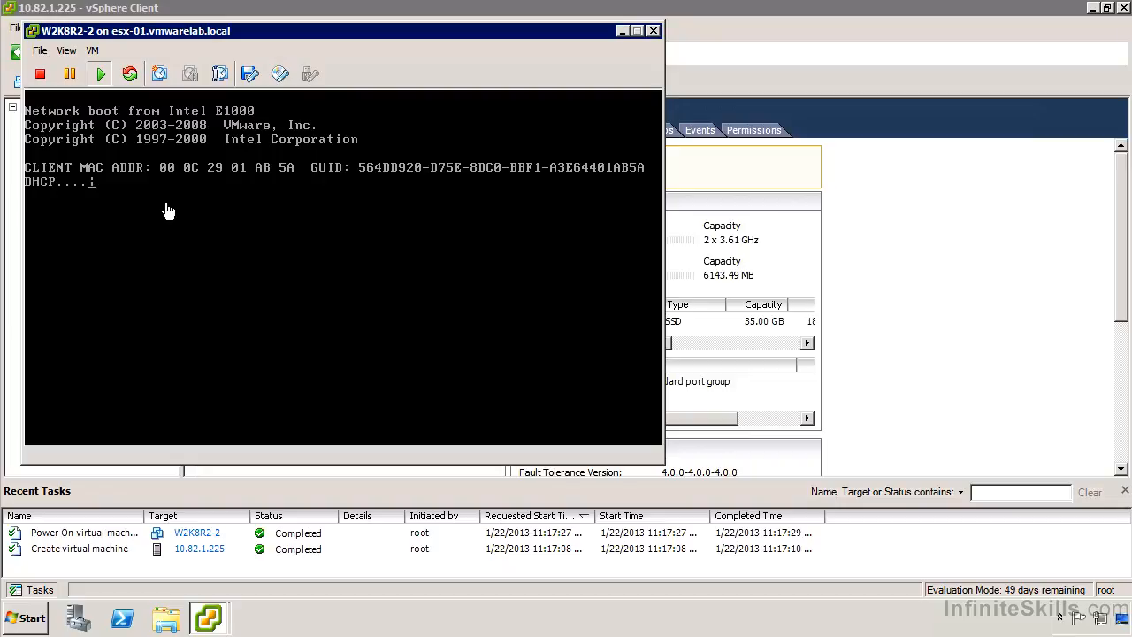
pyautogui.click(168, 209)
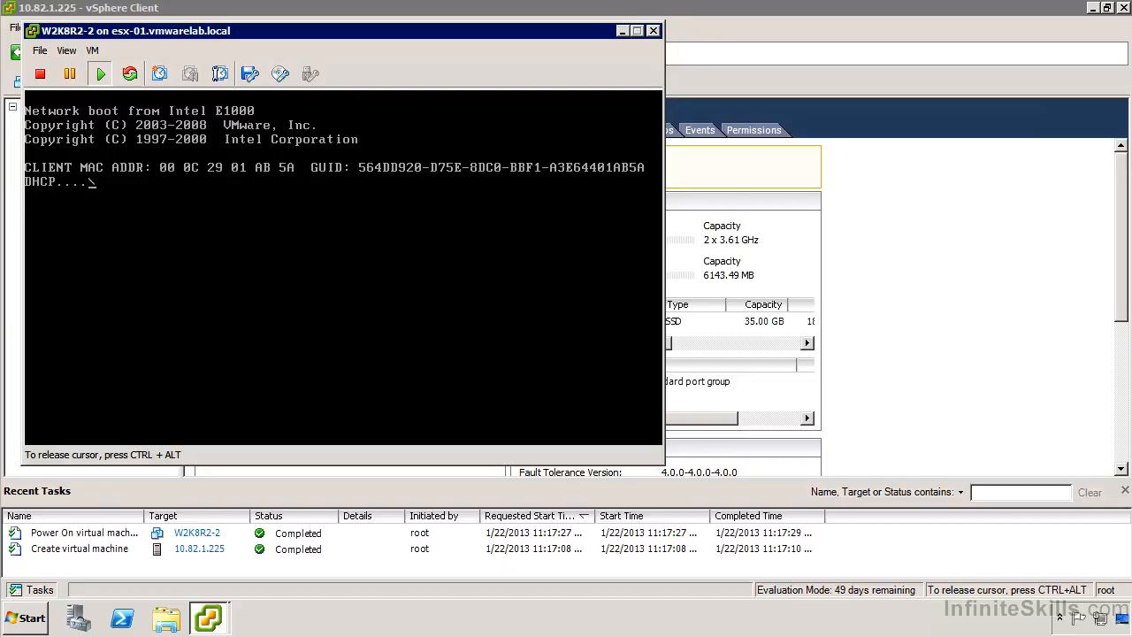
pyautogui.press('Escape')
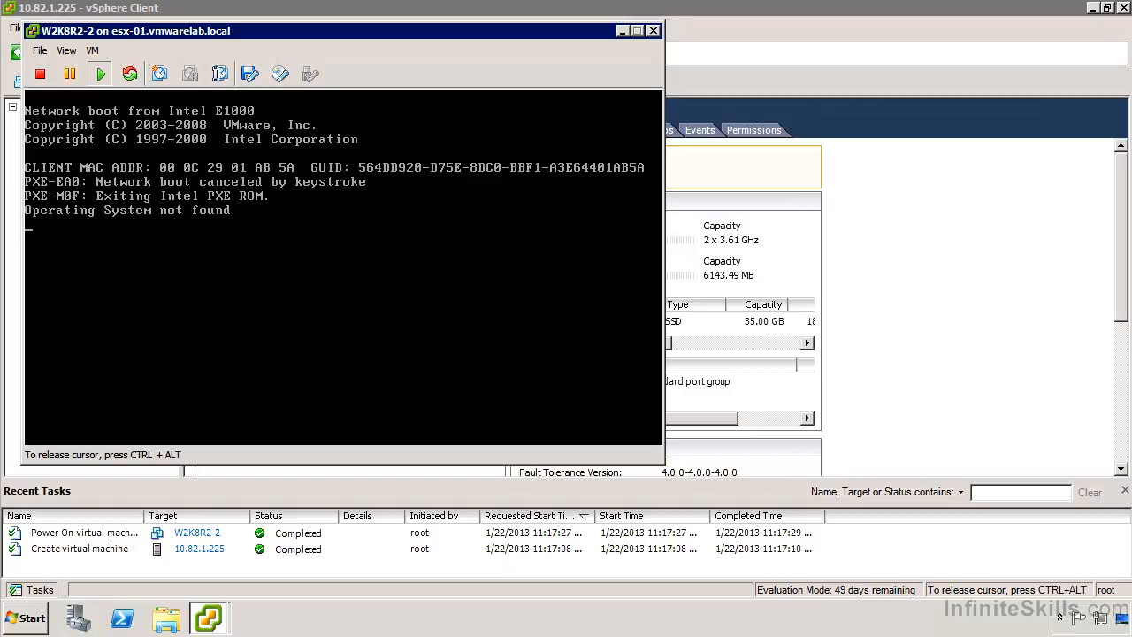
pyautogui.hotkey('ctrl', 'alt')
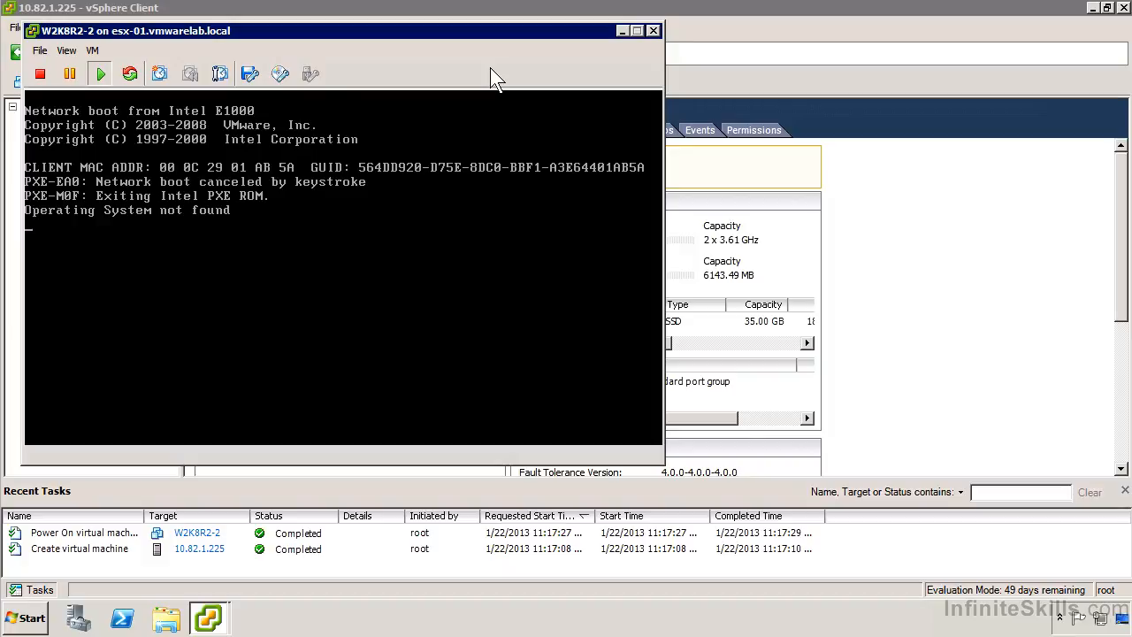
# - Examine the connection options for CD/DVD drive 1, including an ISO image on a datastore
pyautogui.click(289, 76)
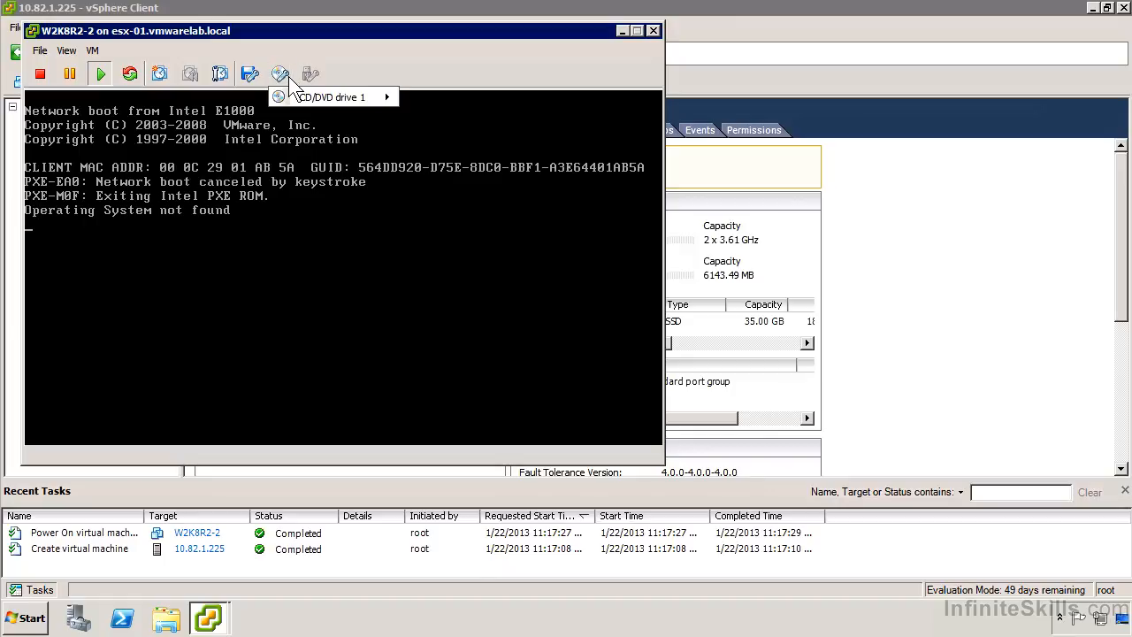
pyautogui.moveTo(335, 95)
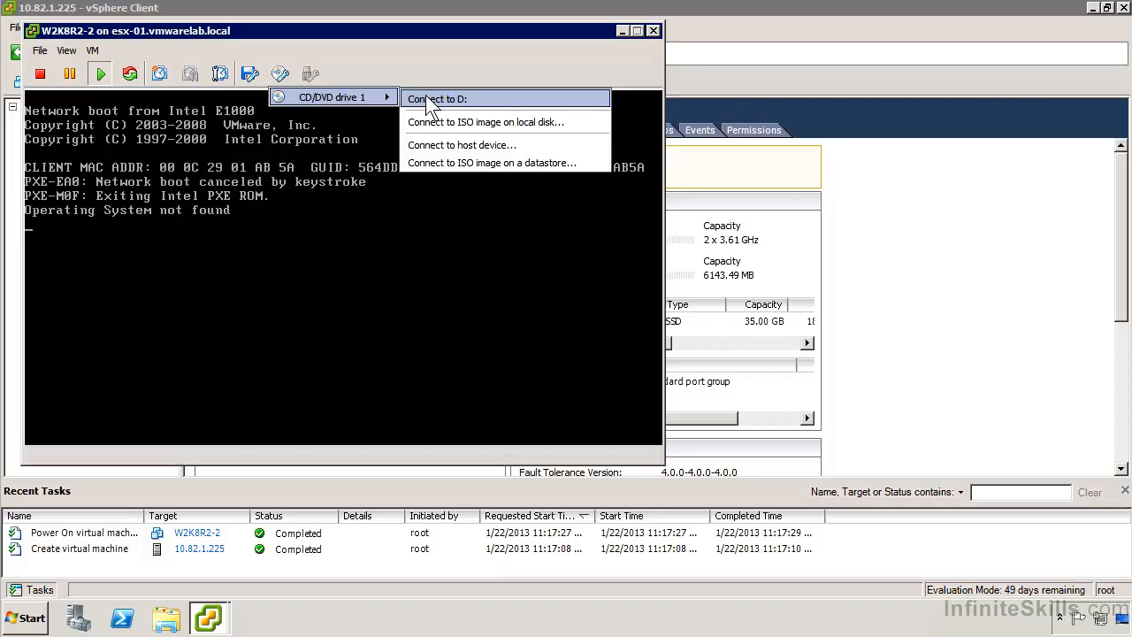
pyautogui.click(580, 168)
pyautogui.hotkey('ctrl', 'alt')
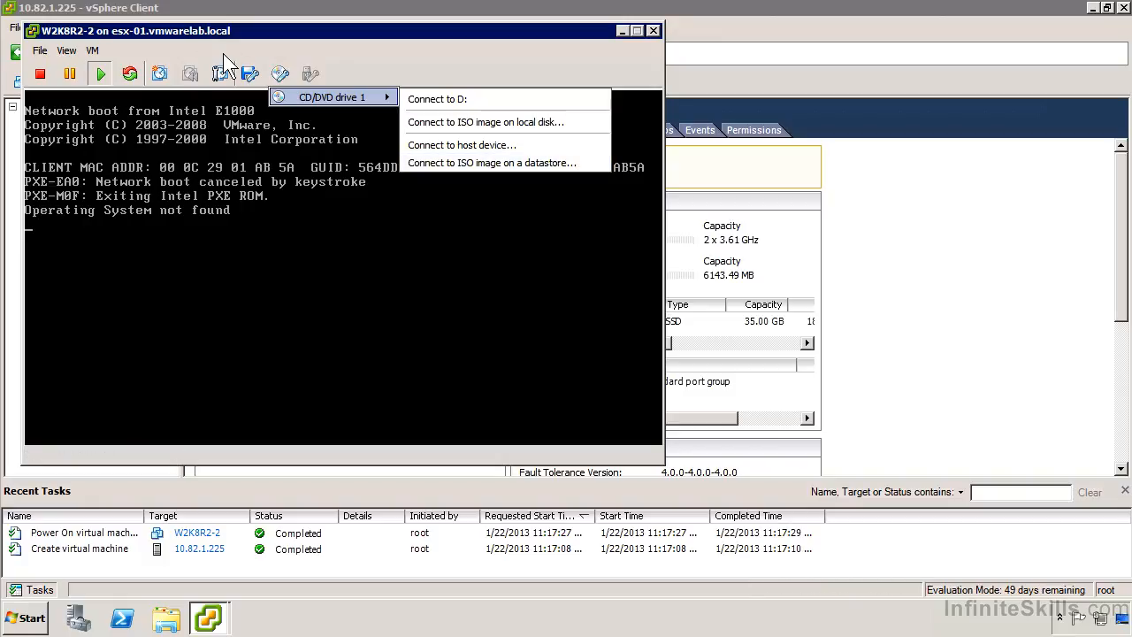
# - Set CD/DVD drive 1 of W2K8R2-2 to use the SW_DVD5 Windows datastore ISO file from the ISO folder on datastore1
pyautogui.click(92, 51)
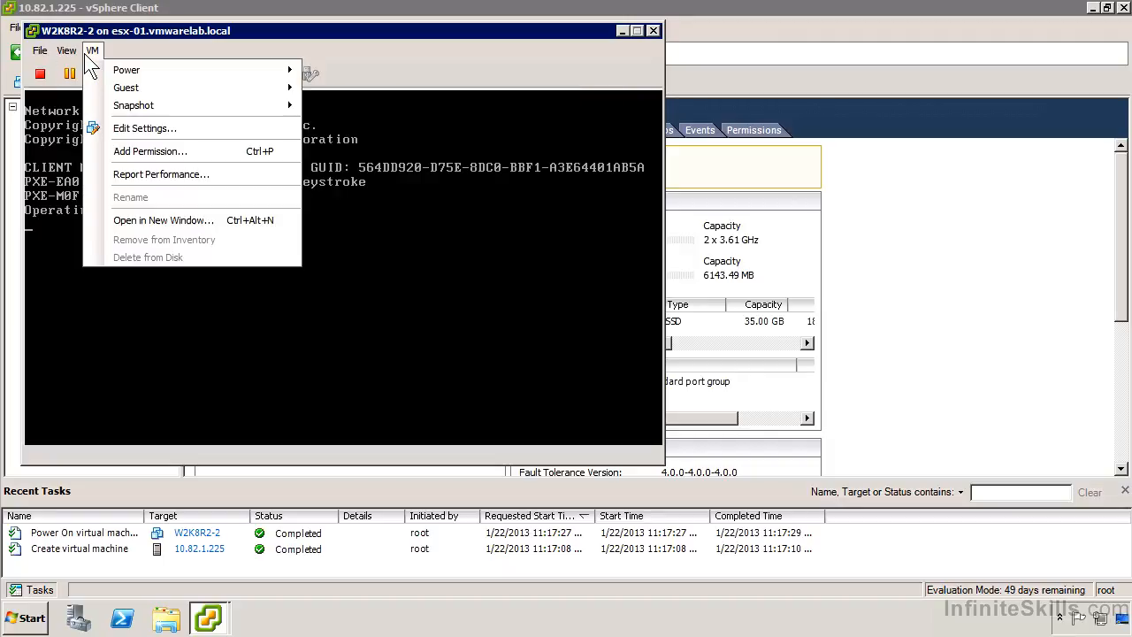
pyautogui.click(145, 128)
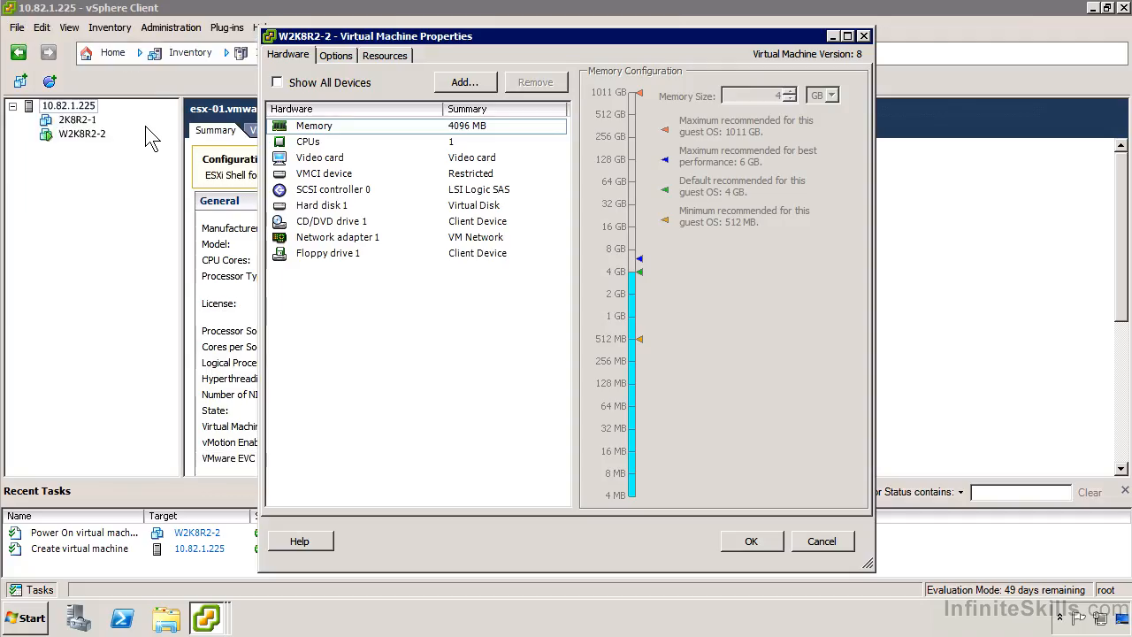
pyautogui.click(325, 223)
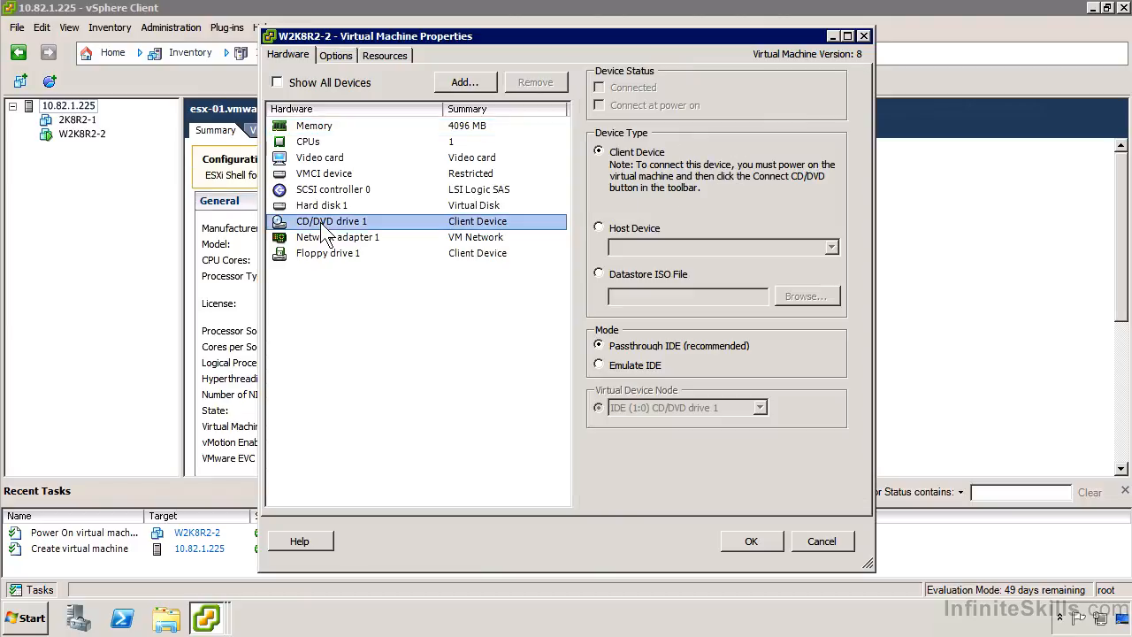
pyautogui.click(612, 275)
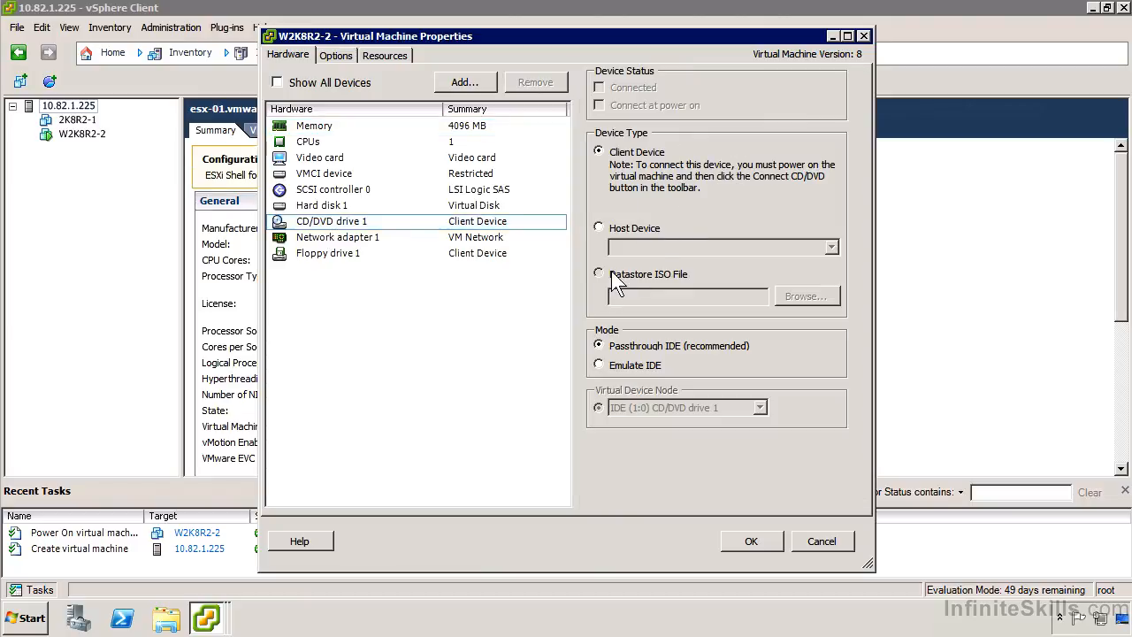
pyautogui.click(804, 297)
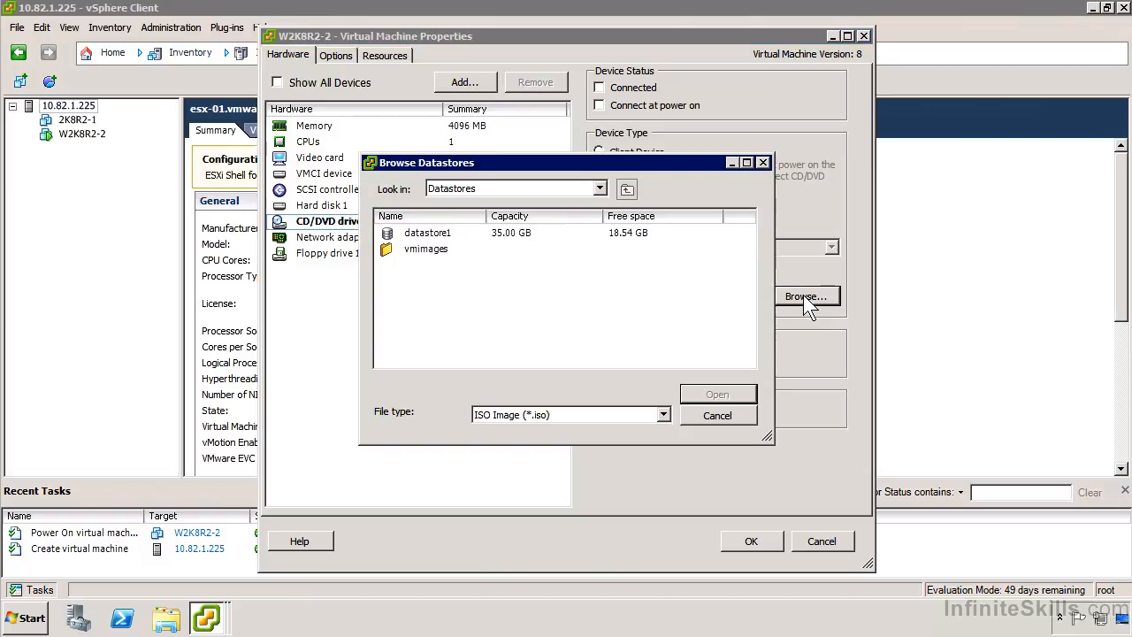
pyautogui.doubleClick(440, 236)
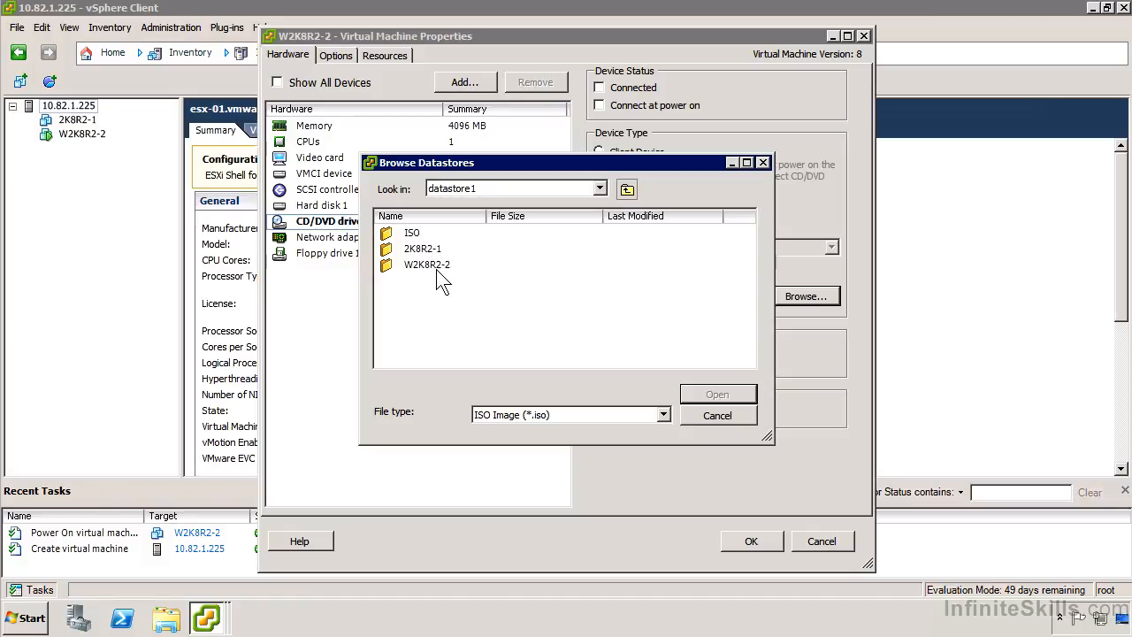
pyautogui.click(416, 236)
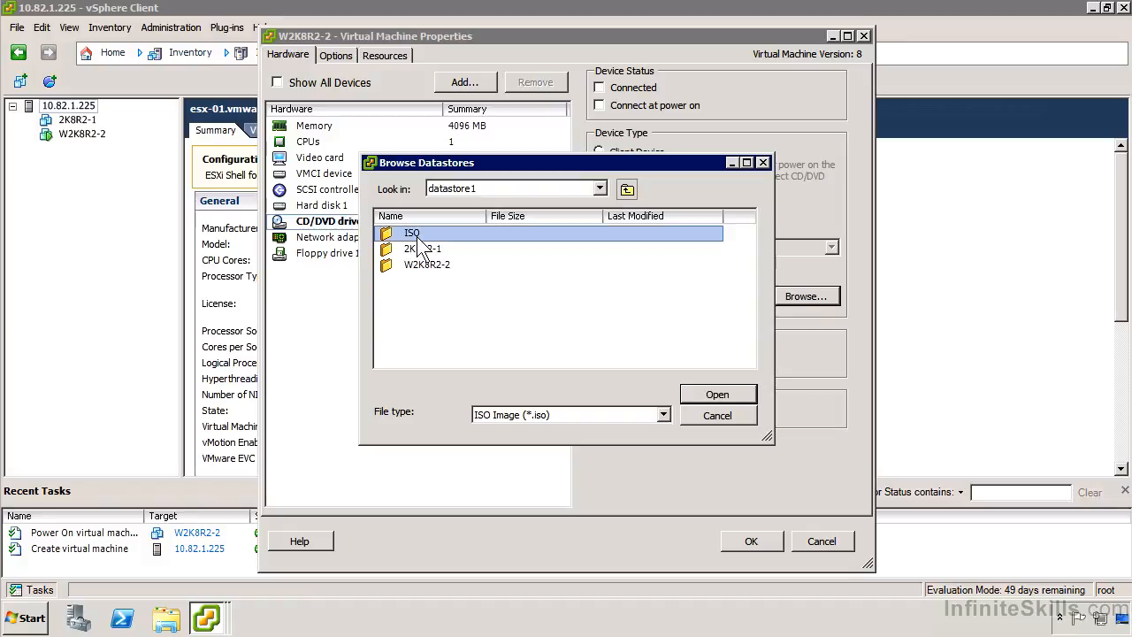
pyautogui.doubleClick(416, 236)
pyautogui.doubleClick(469, 235)
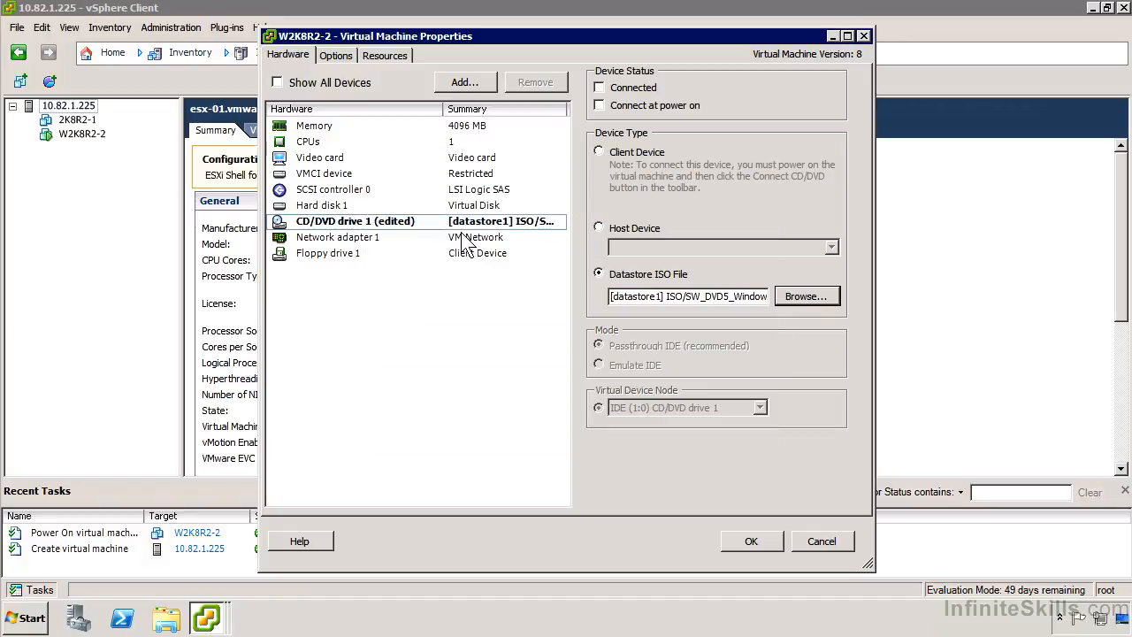
# - Enable Connected and Connect at power on for CD/DVD drive 1 and apply the virtual machine settings
pyautogui.click(606, 106)
pyautogui.click(601, 87)
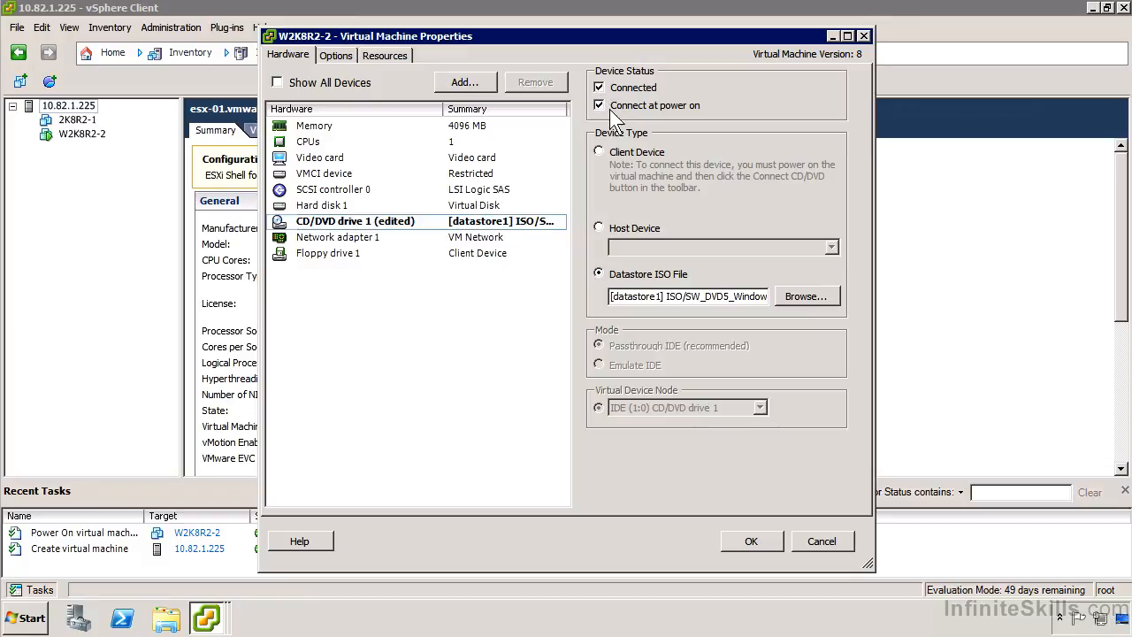
pyautogui.click(751, 541)
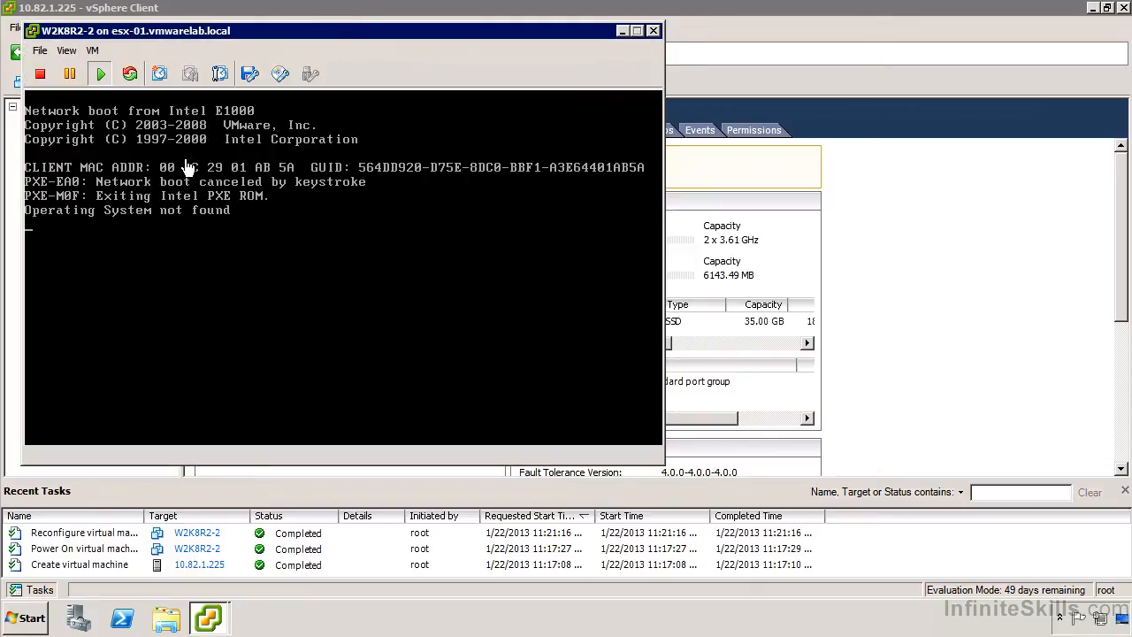
# - Reset the W2K8R2-2 virtual machine and confirm so that it boots from the ISO image
pyautogui.click(92, 51)
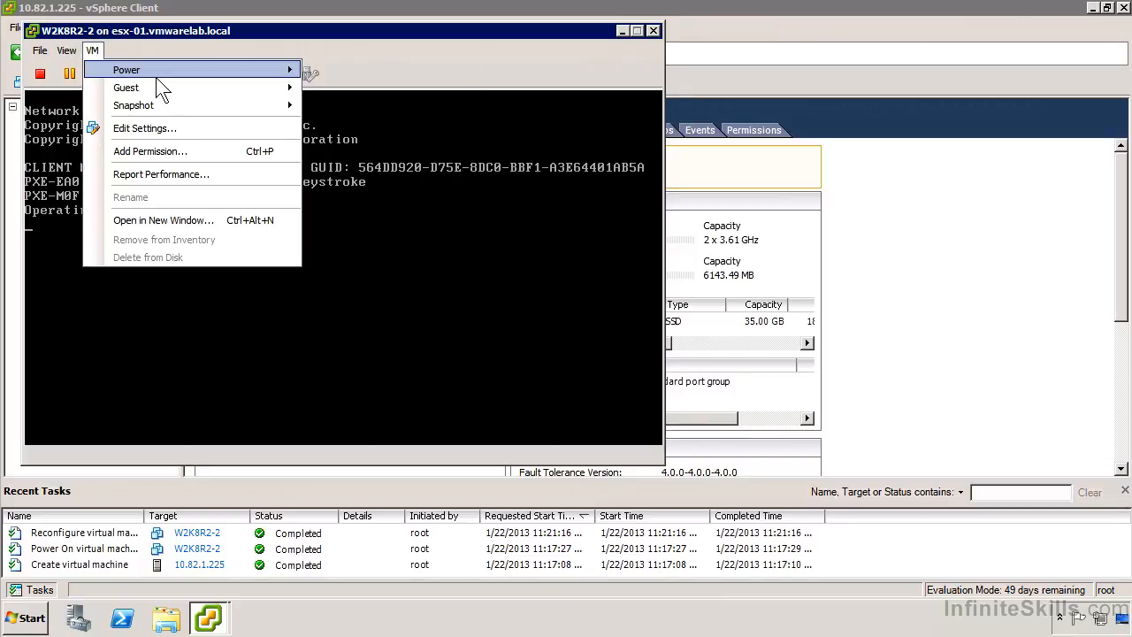
pyautogui.moveTo(159, 71)
pyautogui.click(405, 125)
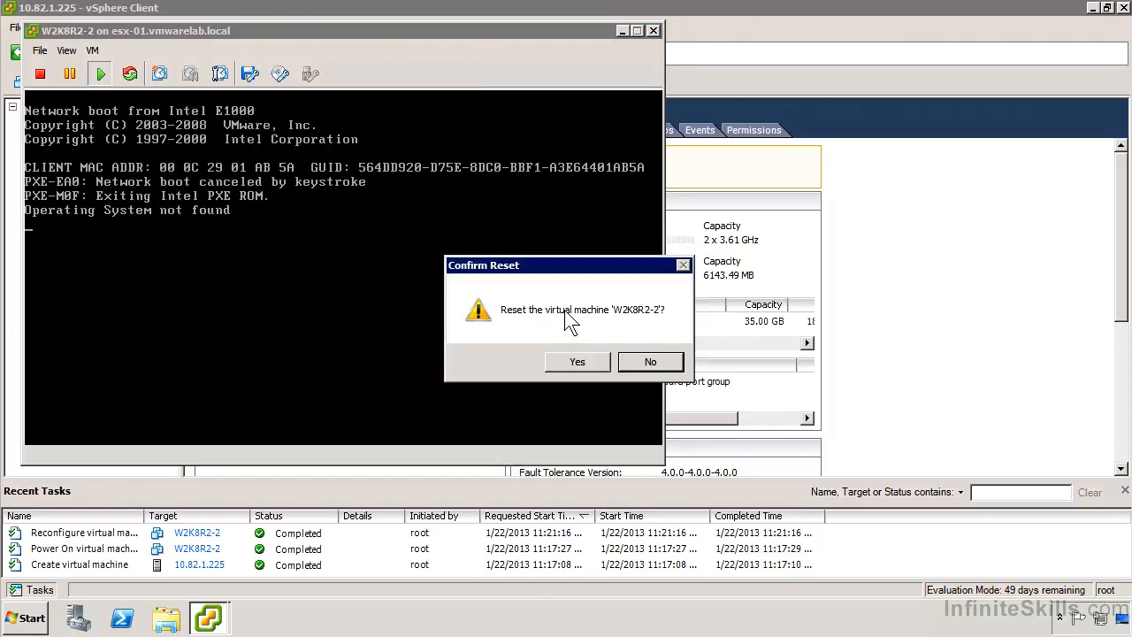
pyautogui.click(580, 362)
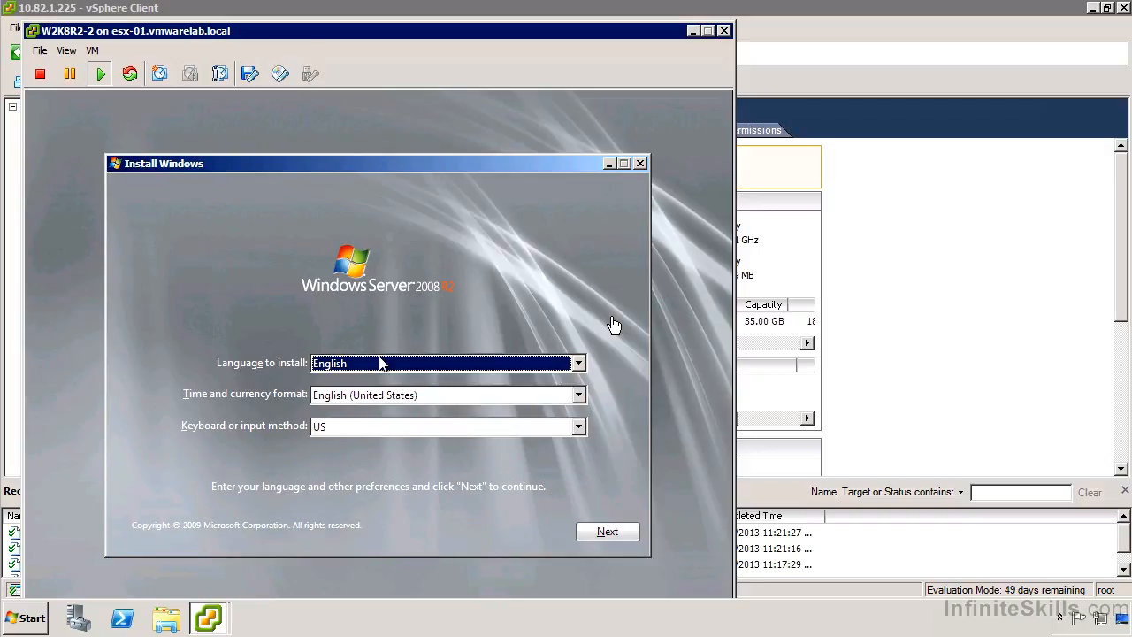
# - Accept English, English (United States) format and US keyboard in Windows setup, and start the installation
pyautogui.click(557, 239)
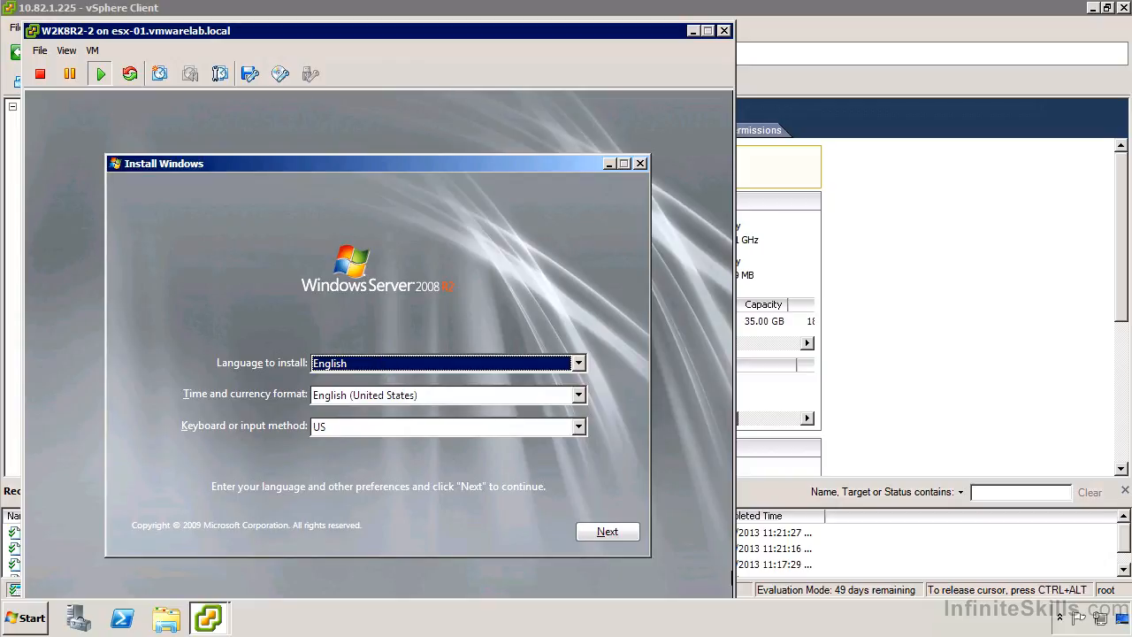
pyautogui.click(586, 533)
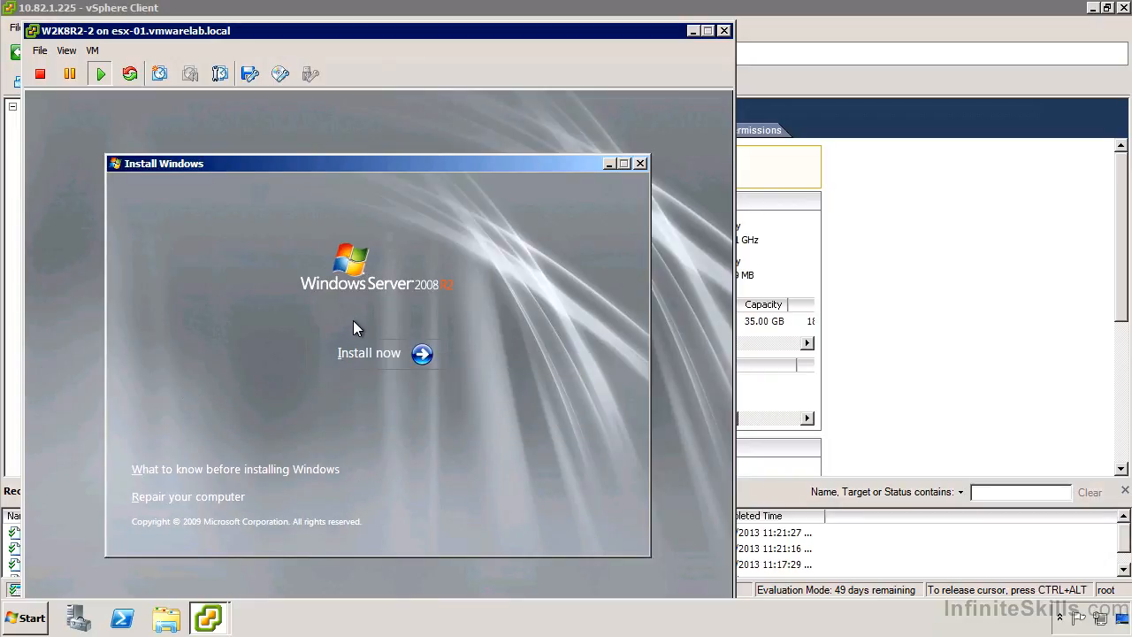
pyautogui.click(364, 351)
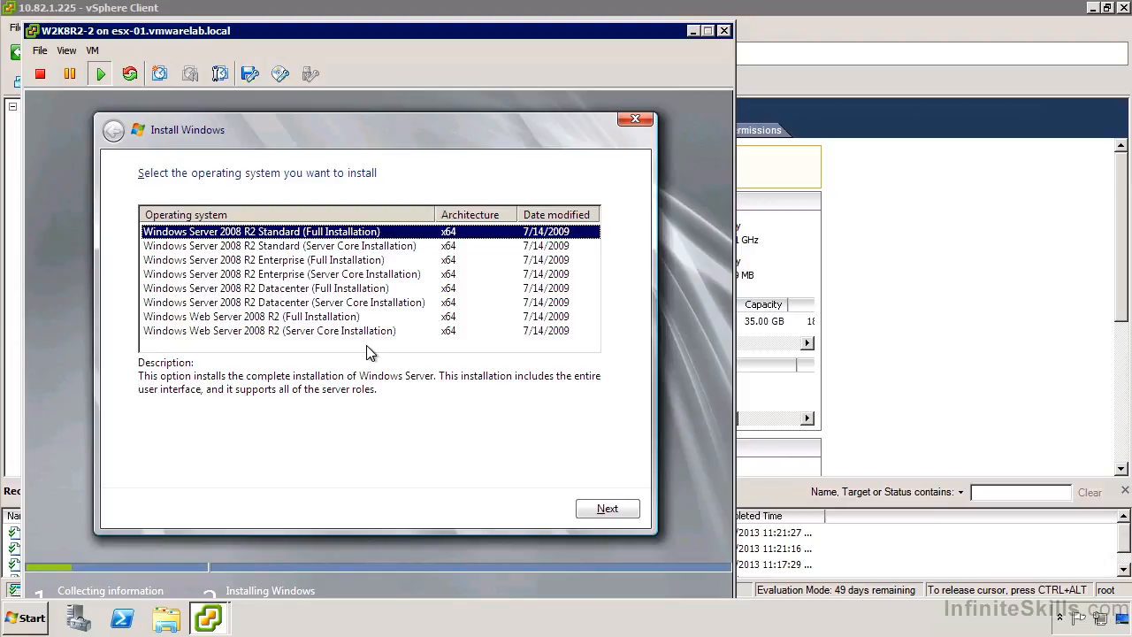
# - Choose Windows Server 2008 R2 Standard (Full Installation) and accept the license terms
pyautogui.hotkey('alt', 'n')
pyautogui.press('space')
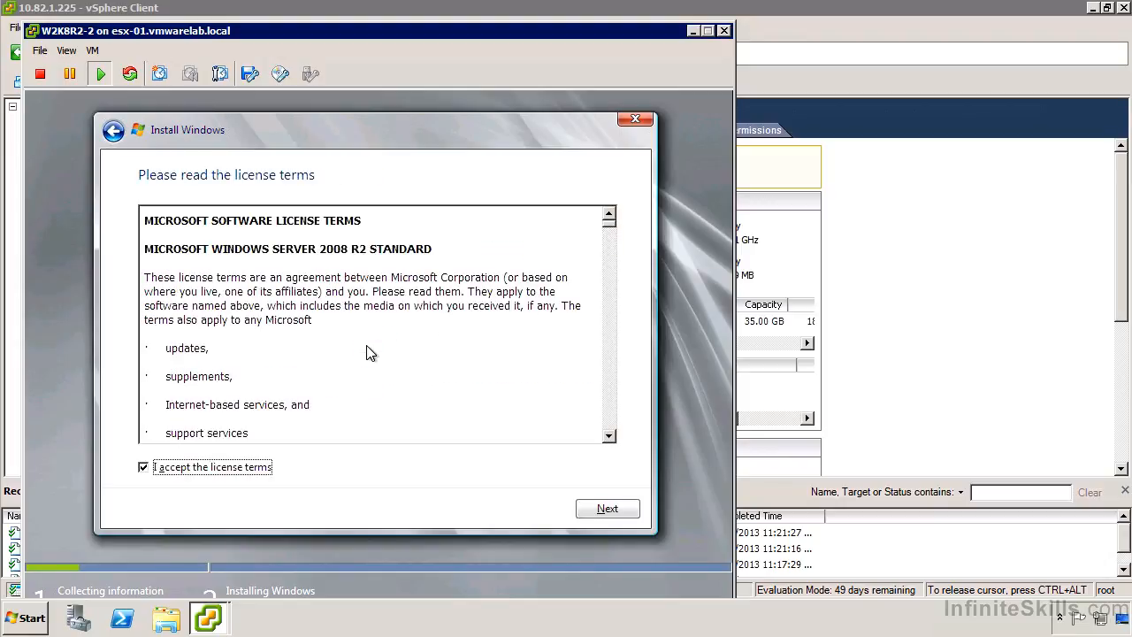
pyautogui.hotkey('alt', 'n')
# - Choose the installation type and start installing Windows on the Disk 0 Unallocated Space
pyautogui.click(384, 348)
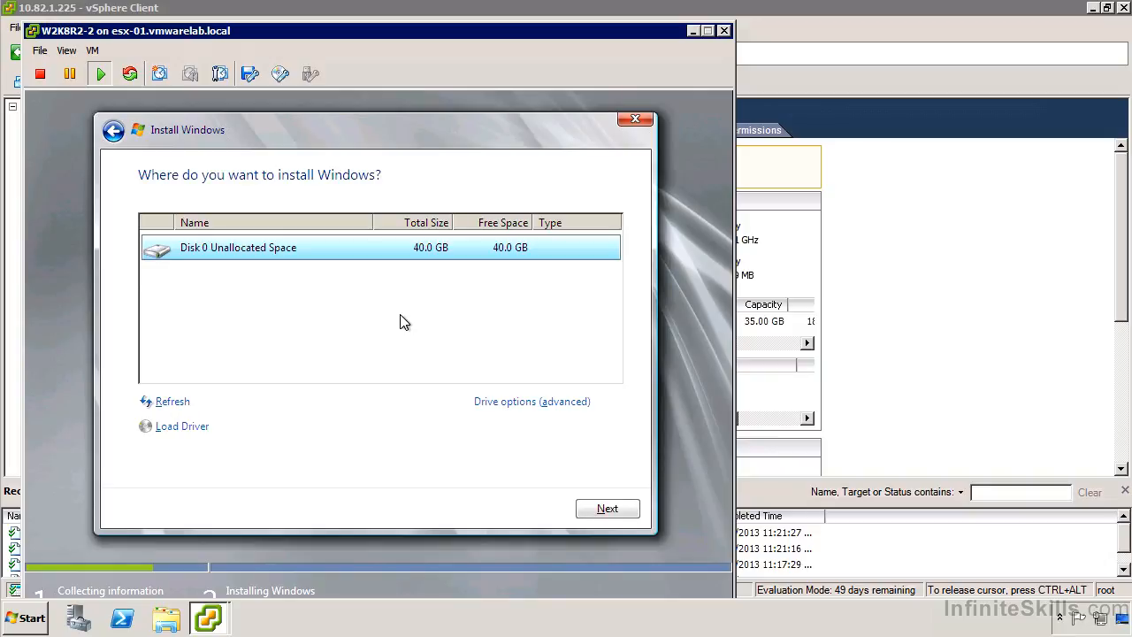
pyautogui.click(584, 507)
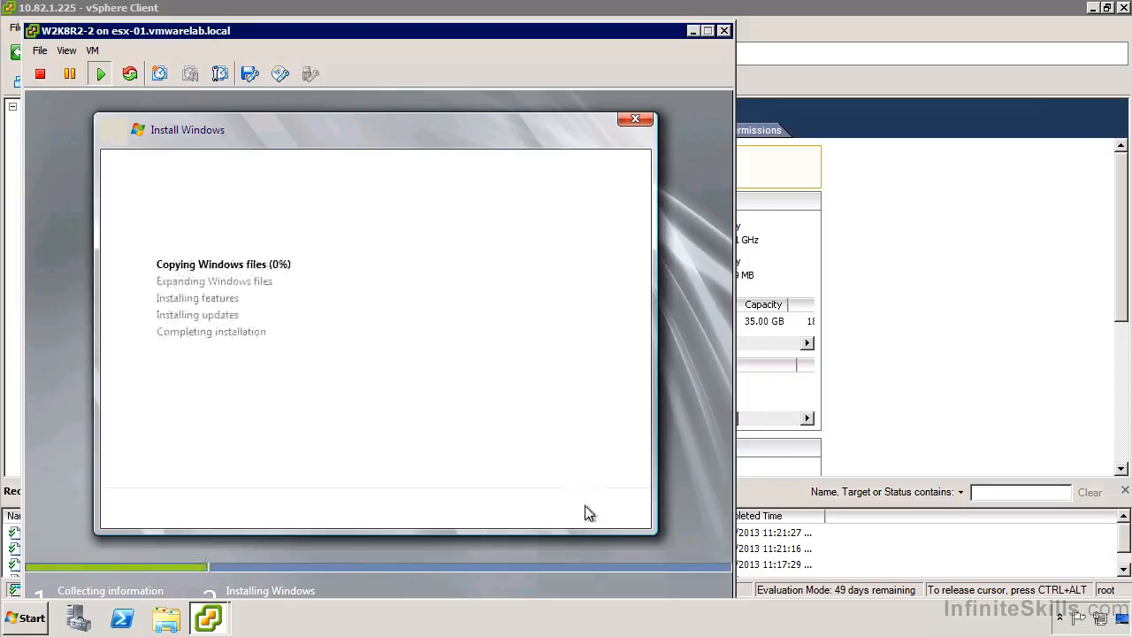